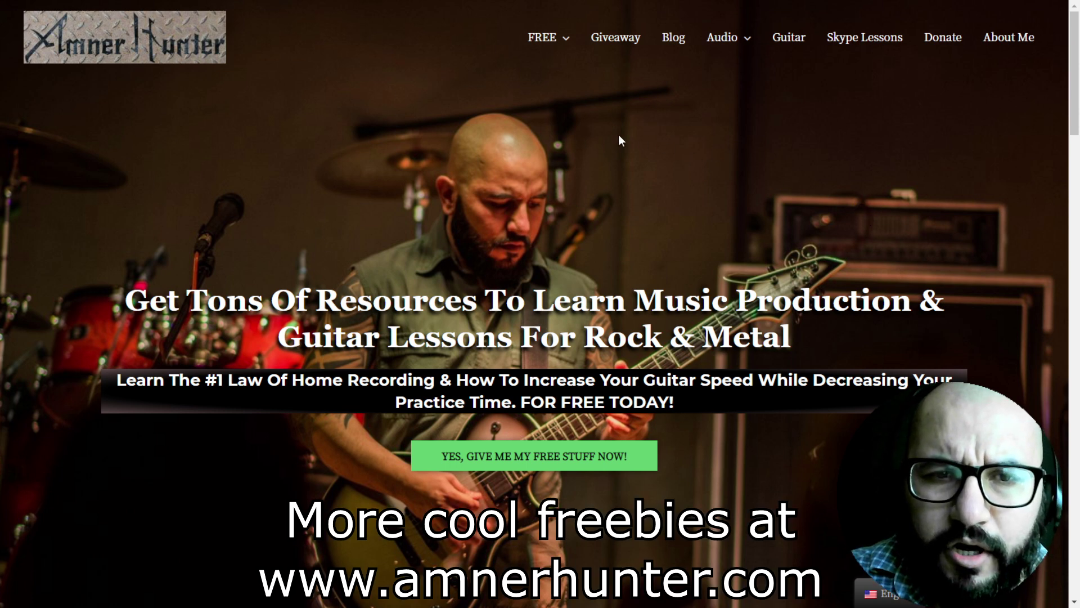
- Look over the project's guitar, vocal and group tracks around the section marked for looped playback
mouse_move(561, 84)
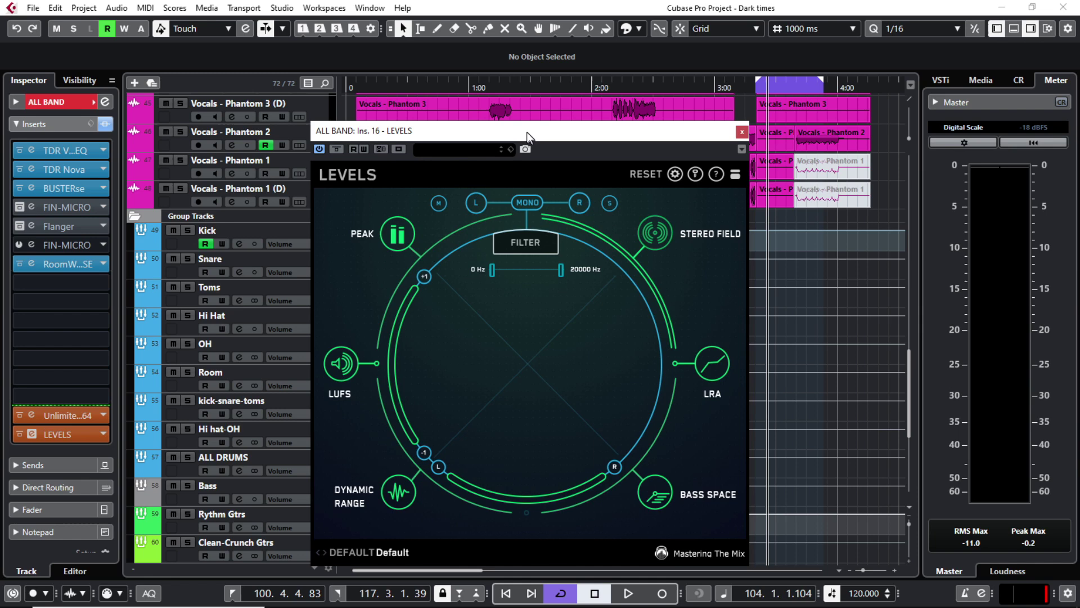
drag(527, 132, 512, 126)
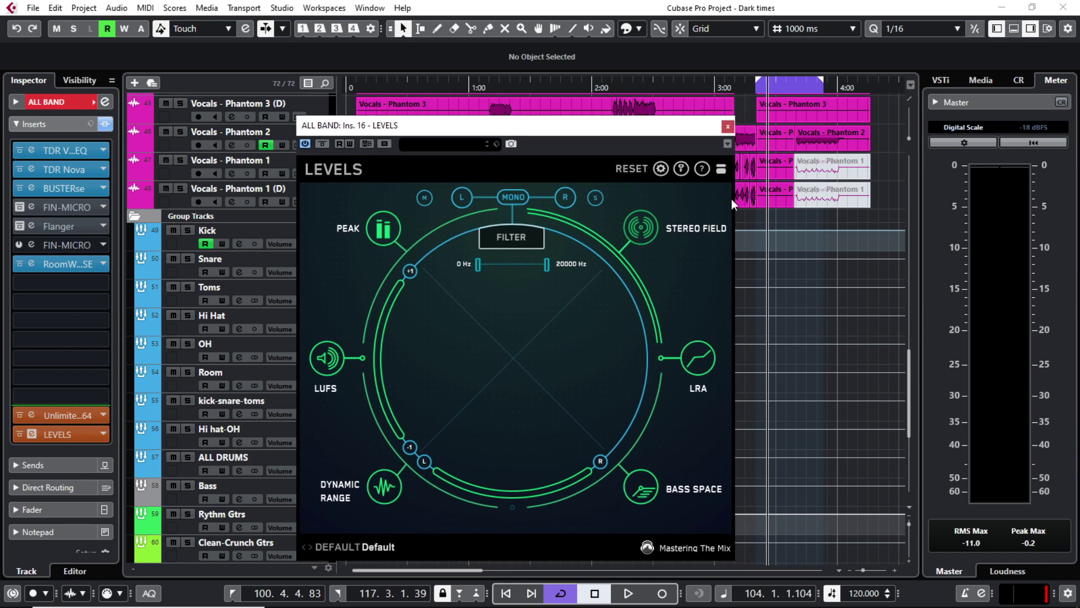
scroll(817, 208, up, 5)
scroll(818, 203, up, 4)
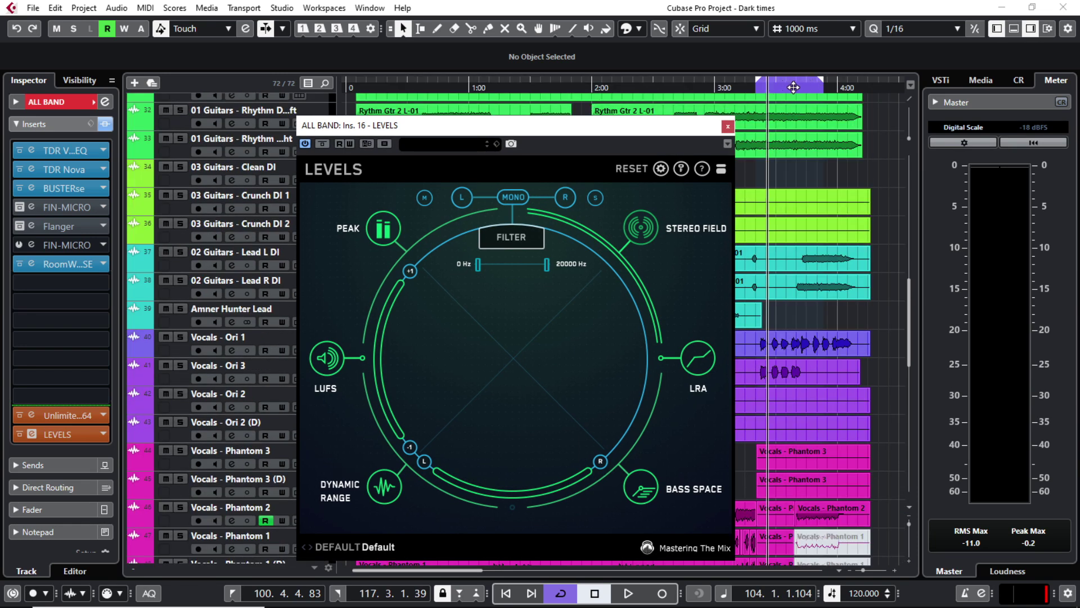
scroll(787, 192, up, 1)
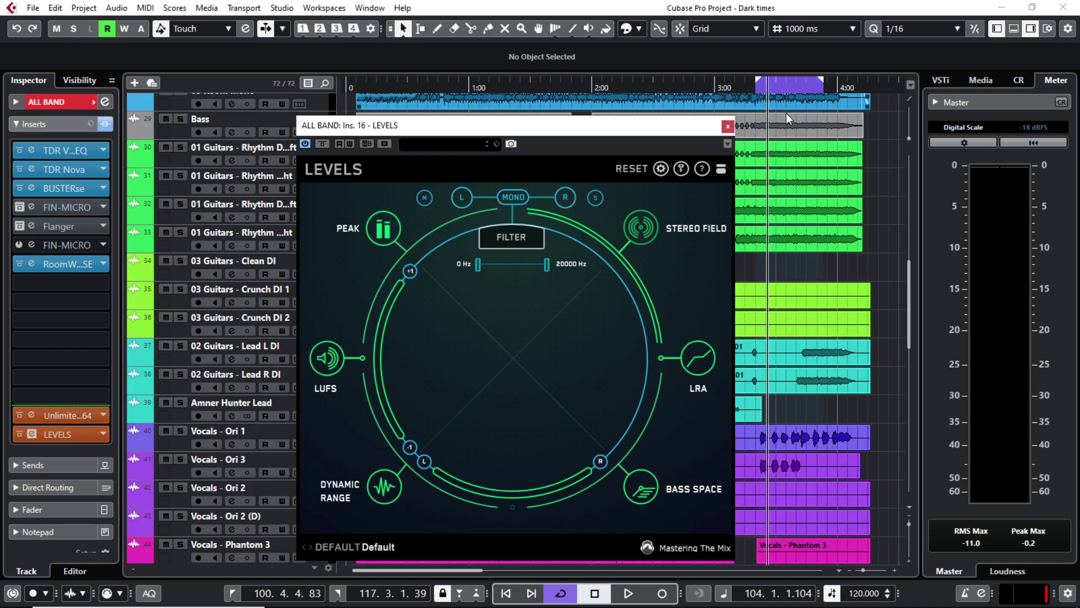
scroll(785, 113, up, 4)
scroll(774, 212, down, 5)
scroll(783, 254, down, 4)
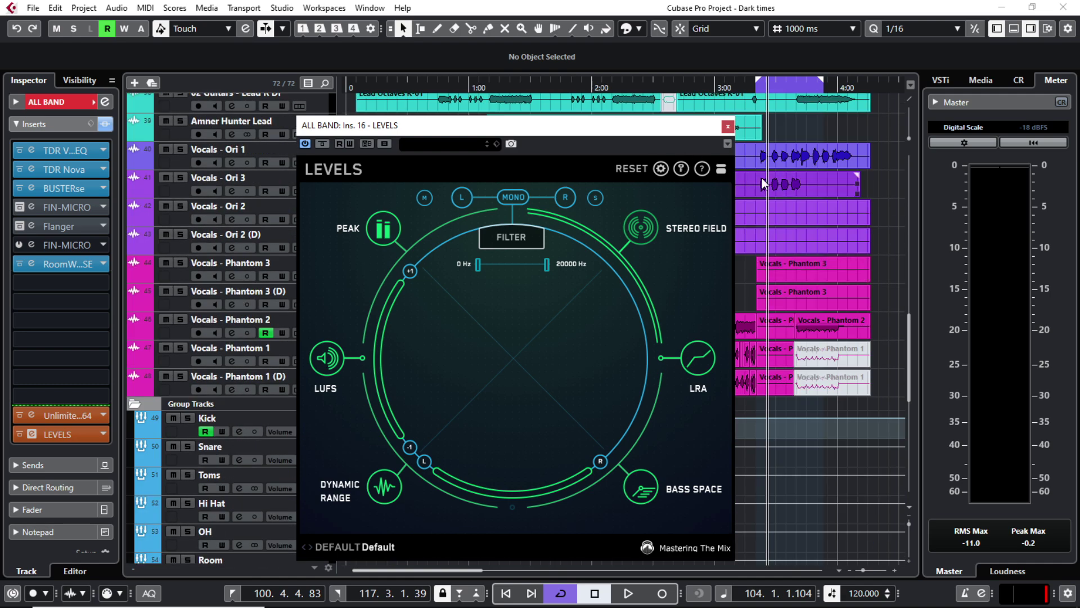
scroll(762, 178, down, 2)
- Move the LEVELS window higher and load its Spotify mastering preset
drag(335, 174, 439, 136)
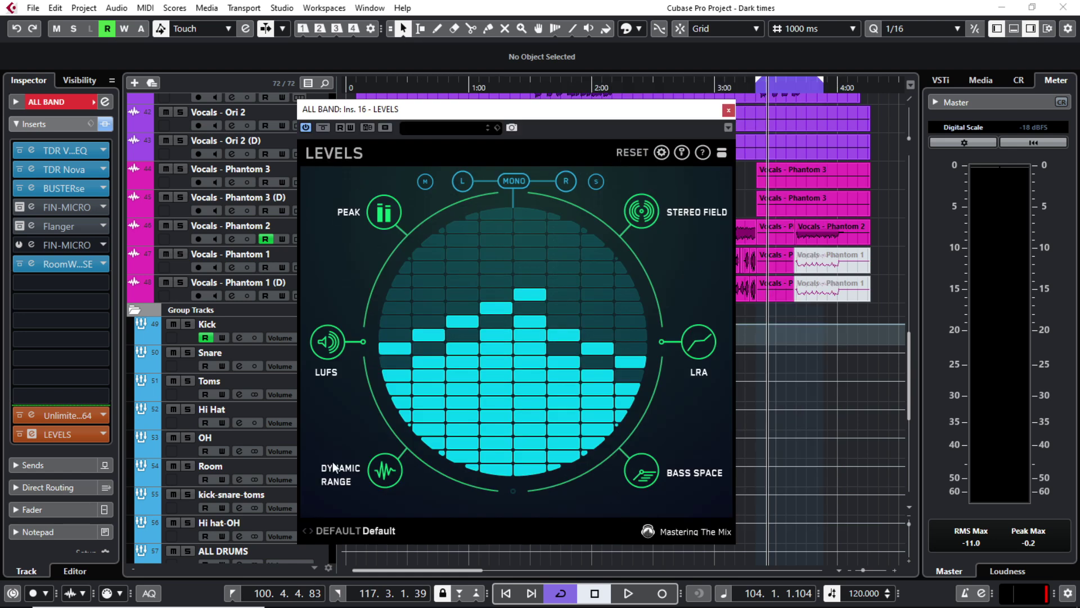
click(338, 531)
click(468, 474)
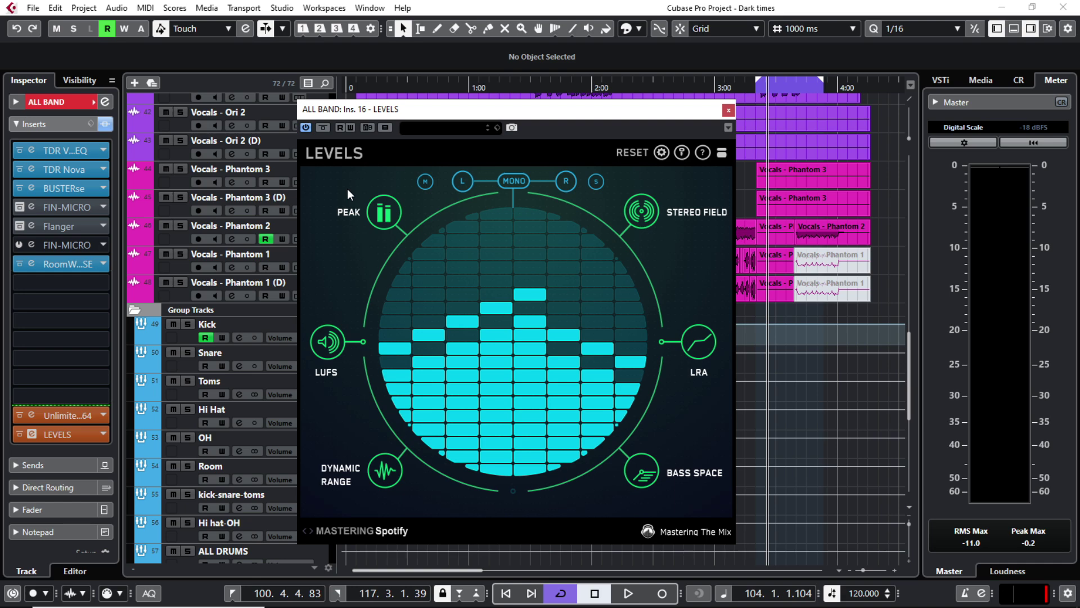
- Play the looped section and compare the True Peak and LUFS meters in LEVELS against the Spotify preset
key(space)
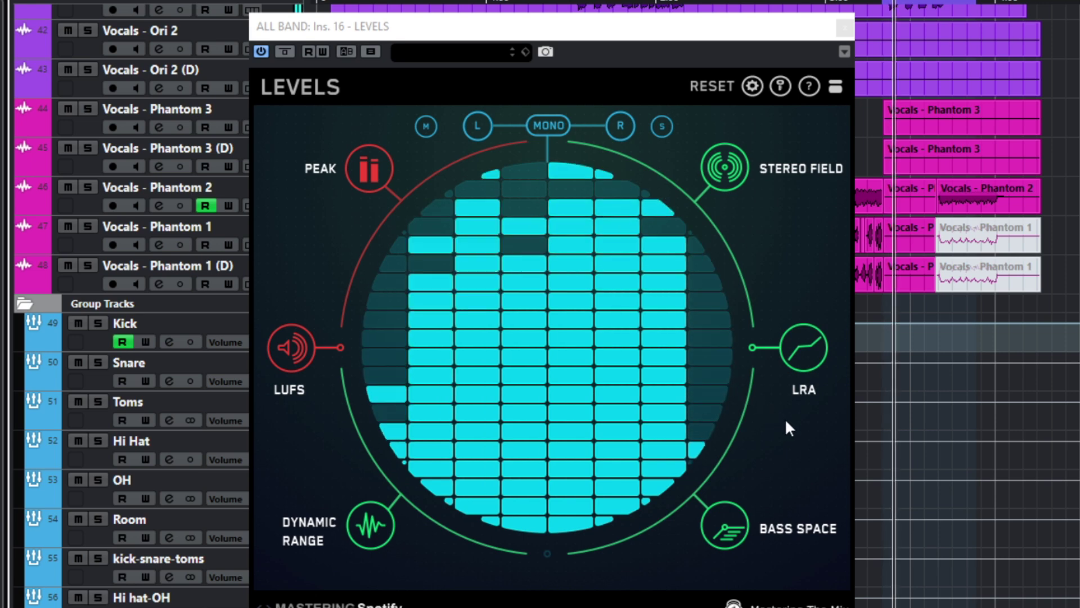
click(374, 166)
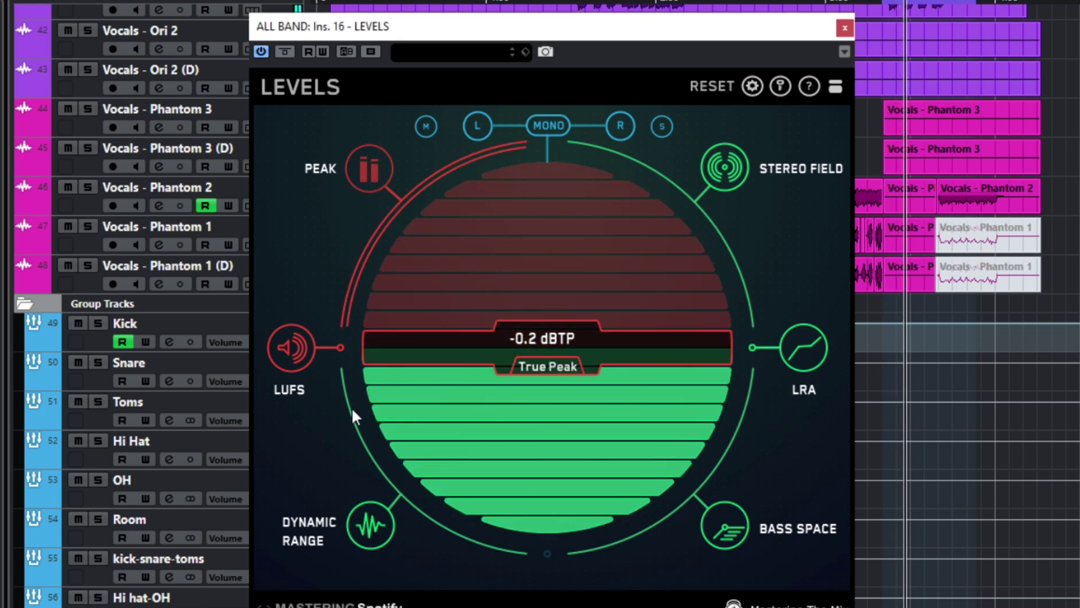
click(294, 350)
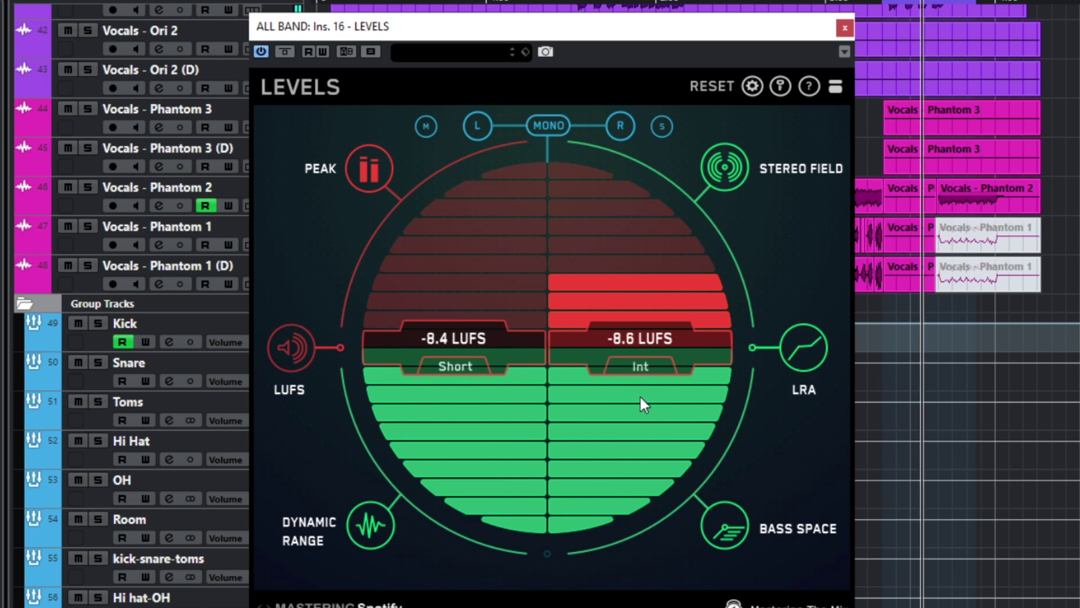
click(365, 169)
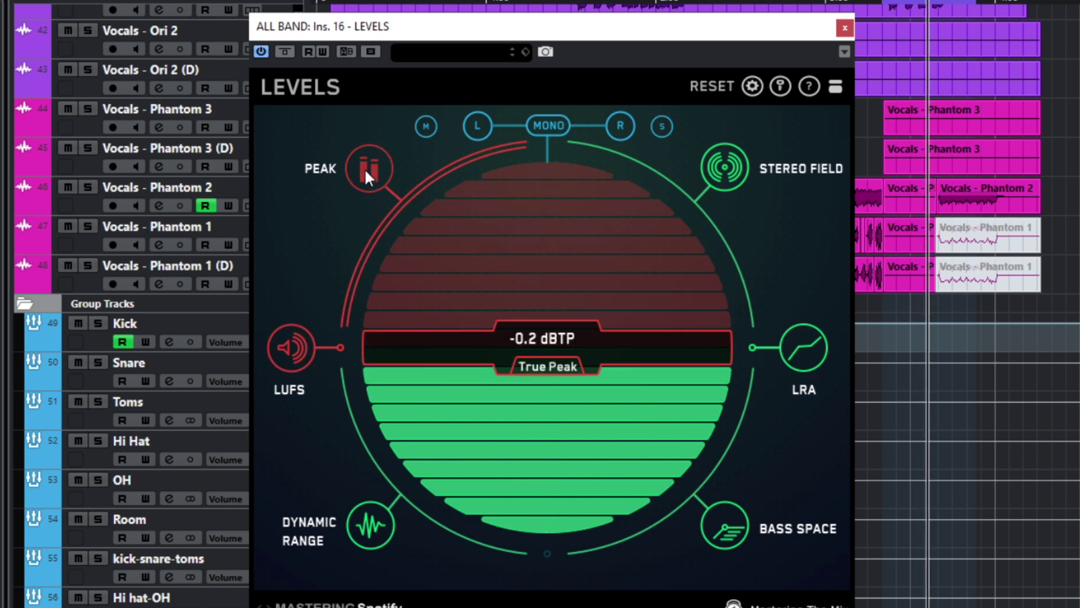
click(301, 349)
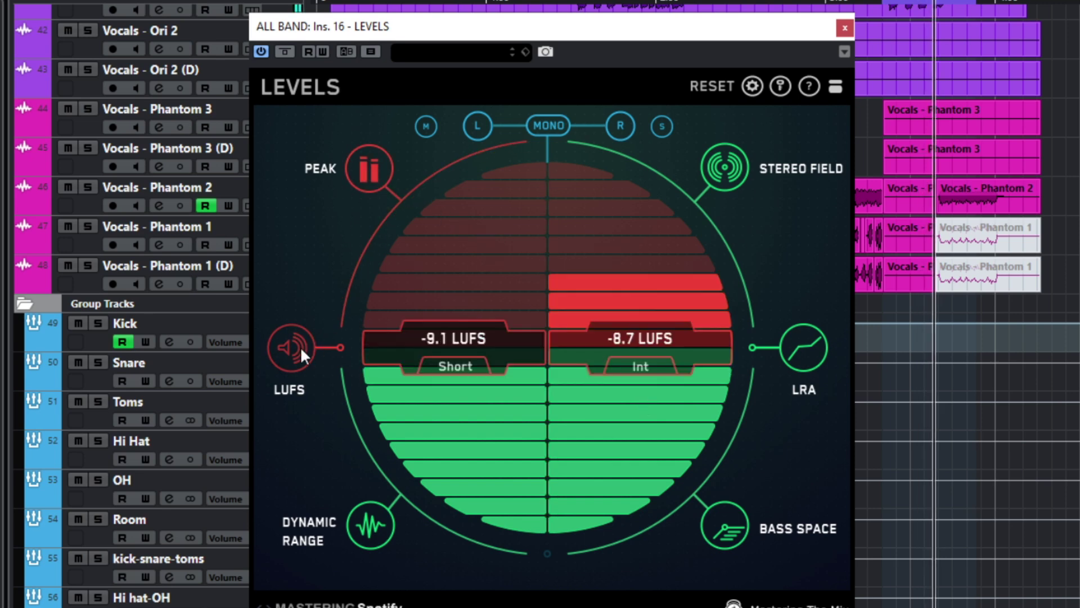
click(372, 180)
click(366, 172)
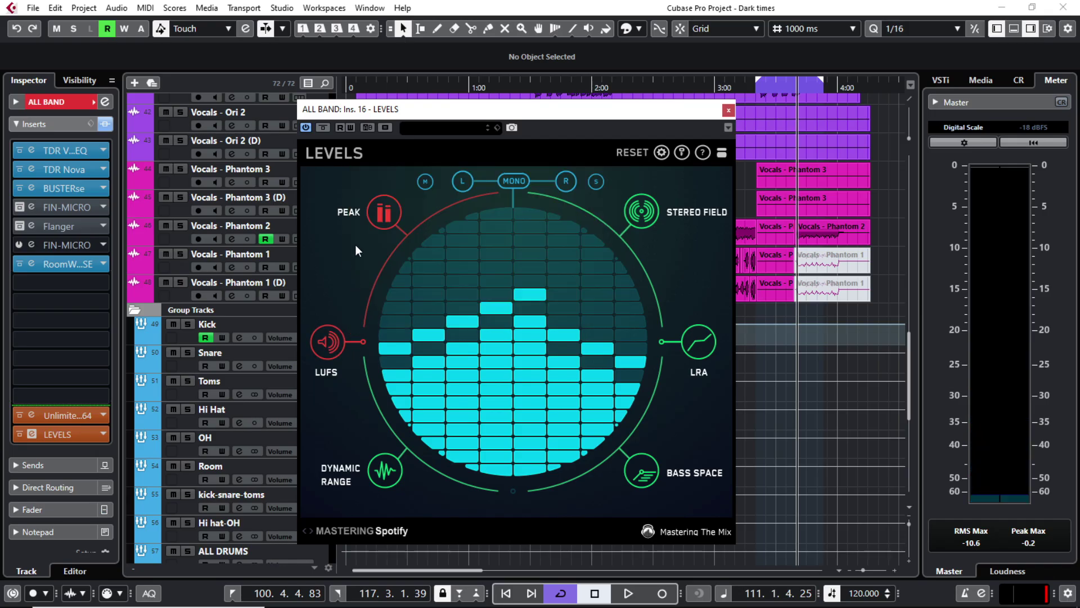
mouse_move(386, 213)
- Set the output level of the Unlimited limiter on the ALL BAND channel to -1 dB and close its window
click(32, 414)
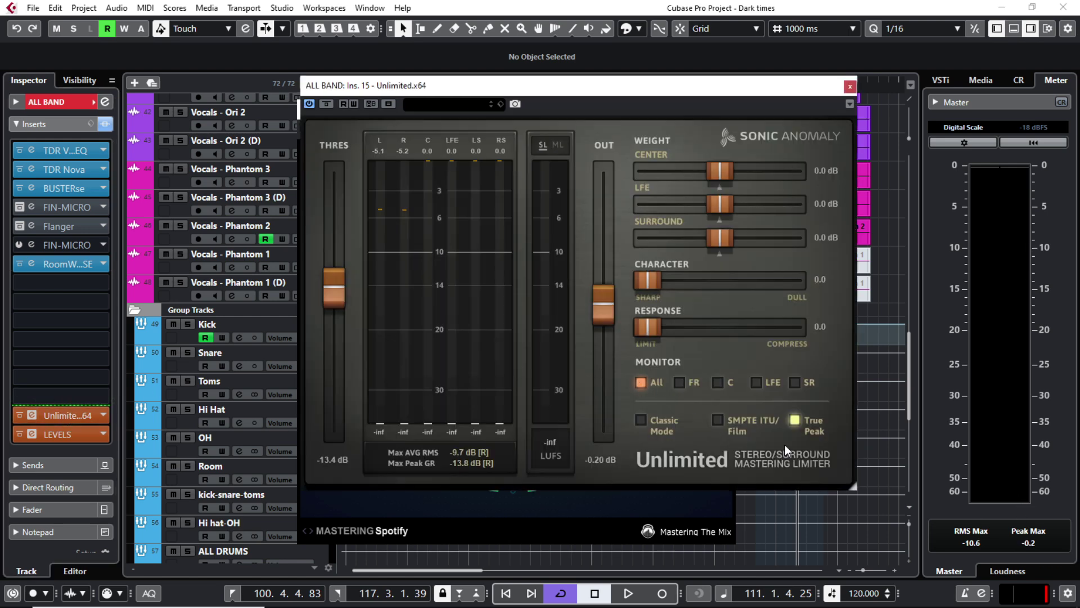
drag(603, 97, 654, 94)
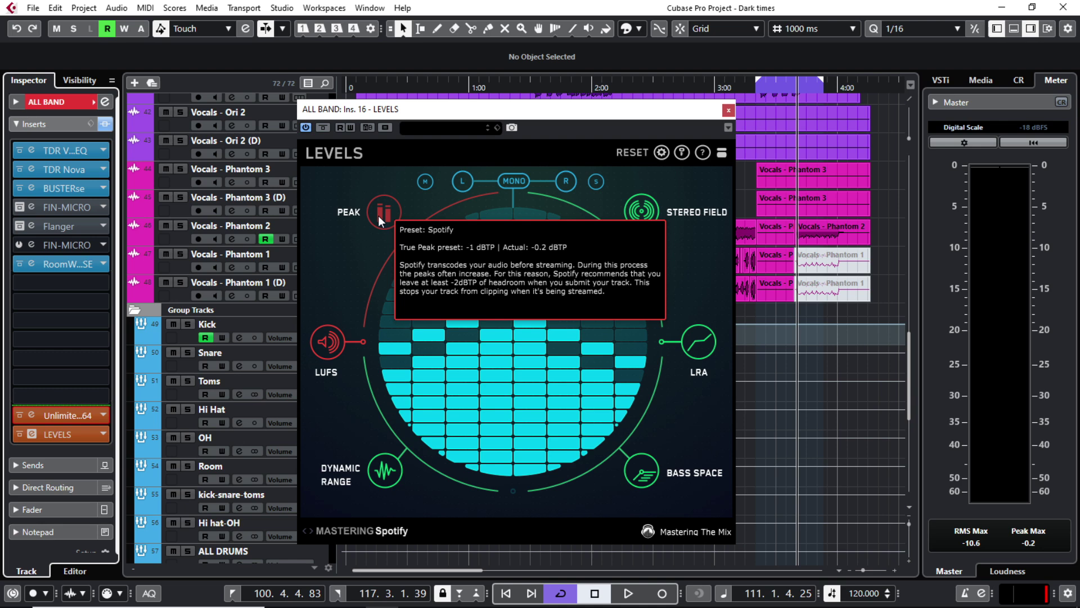
click(63, 413)
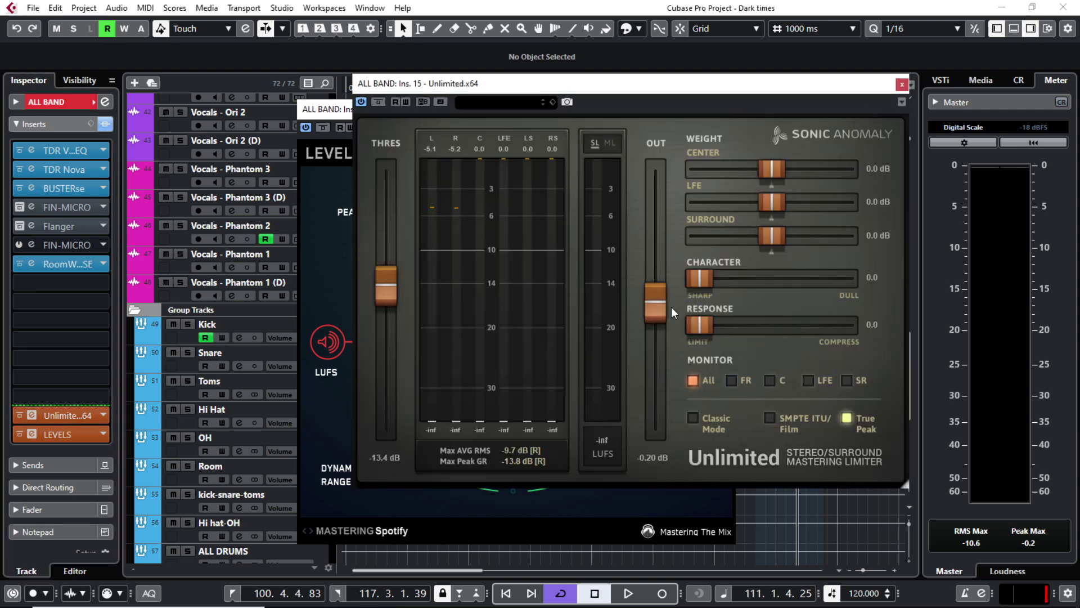
double_click(646, 457)
text(-1)
key(Return)
drag(856, 85, 659, 90)
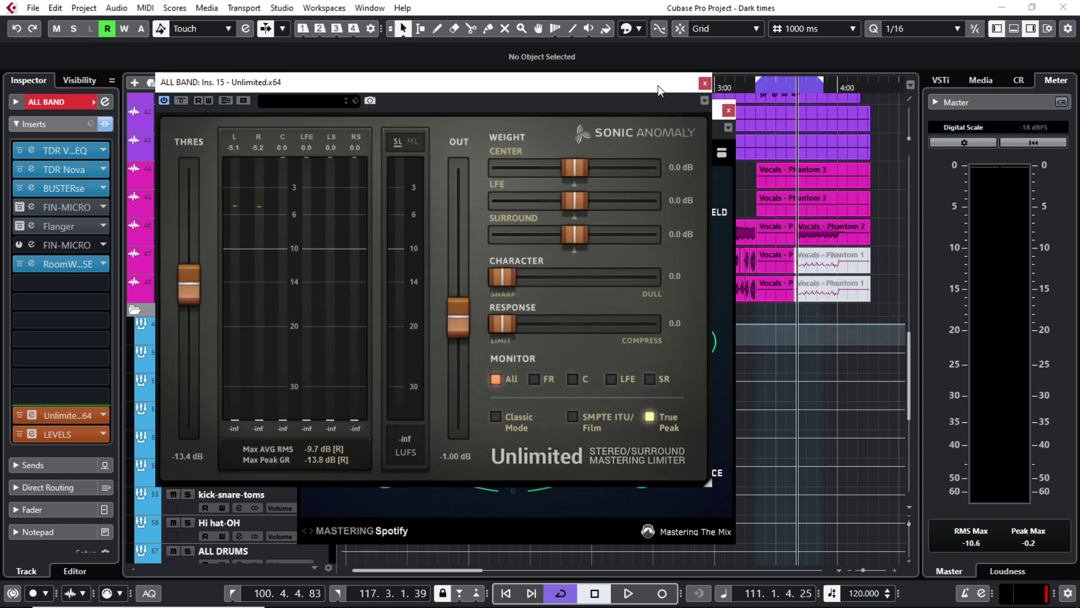
click(704, 83)
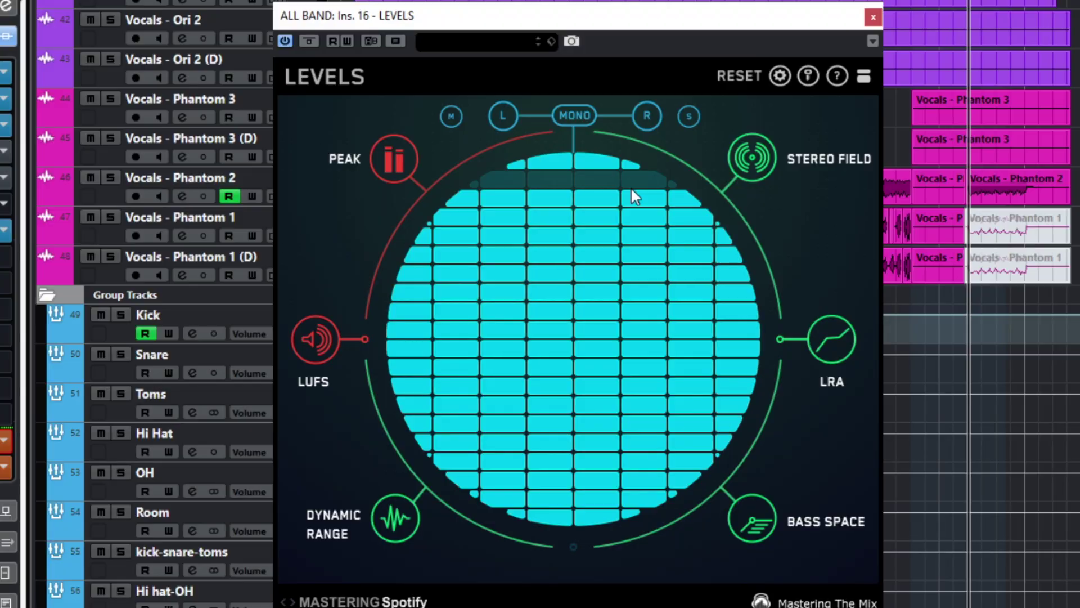
- Check the True Peak meter in LEVELS during playback, stop, and read the preset's peak information
click(415, 166)
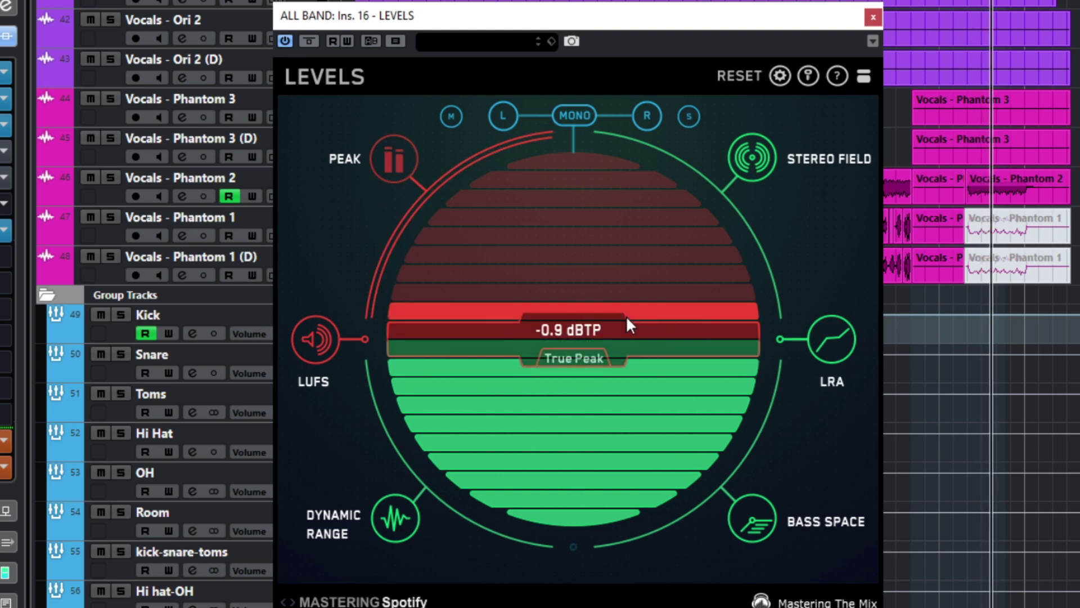
key(space)
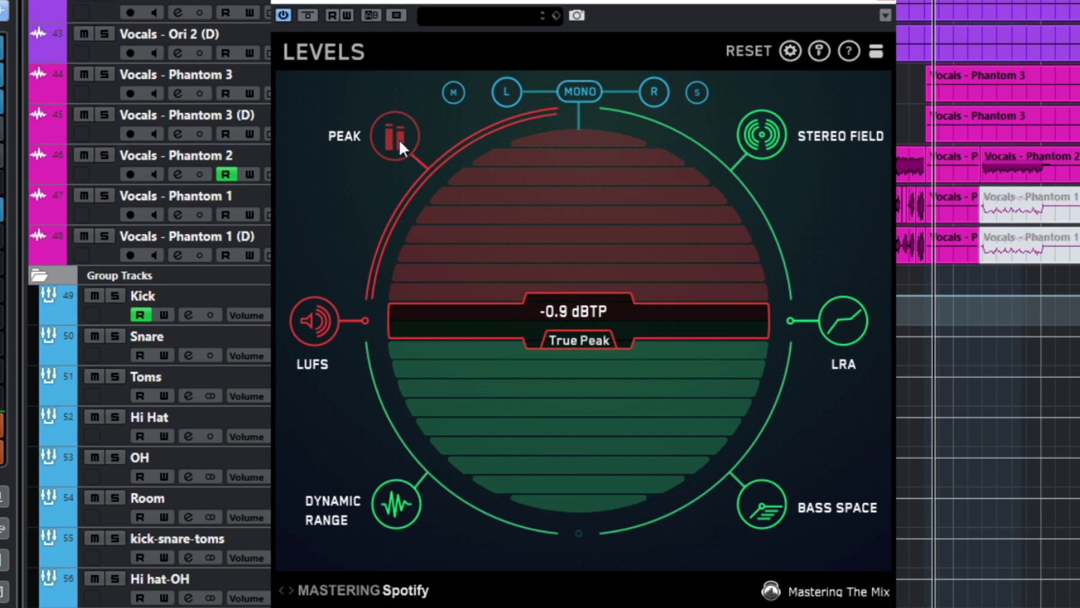
mouse_move(399, 141)
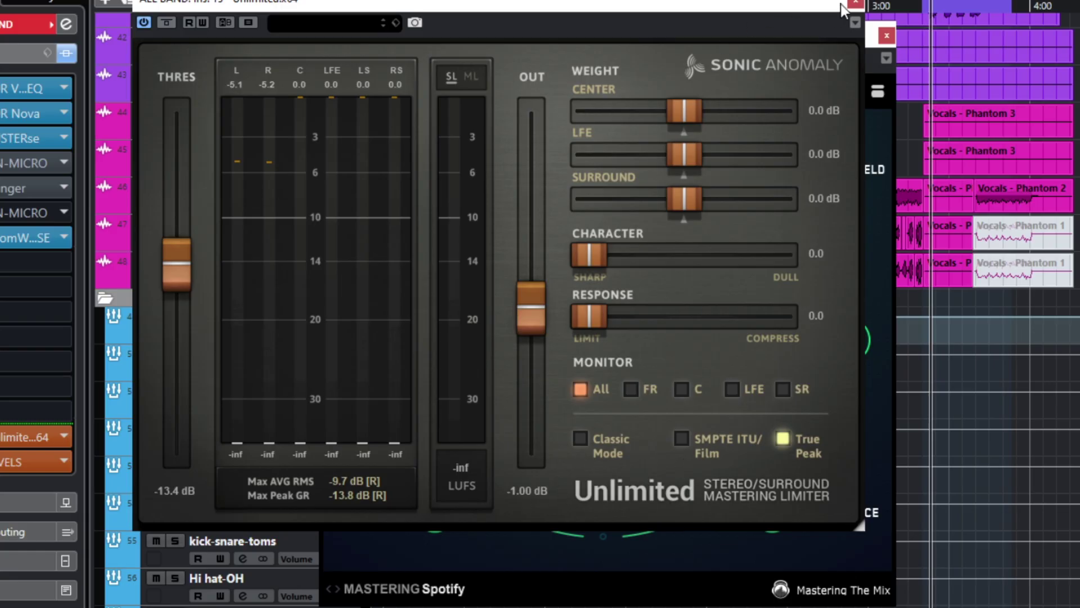
- Reopen the Unlimited limiter, lower its output level to -1.1 dB and close the window
click(855, 4)
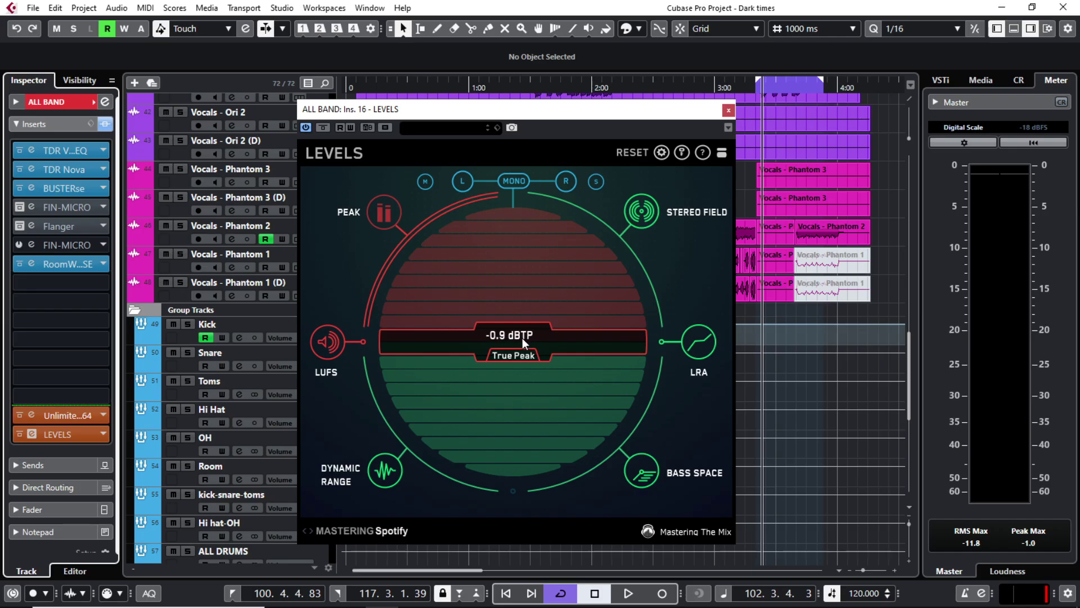
click(68, 415)
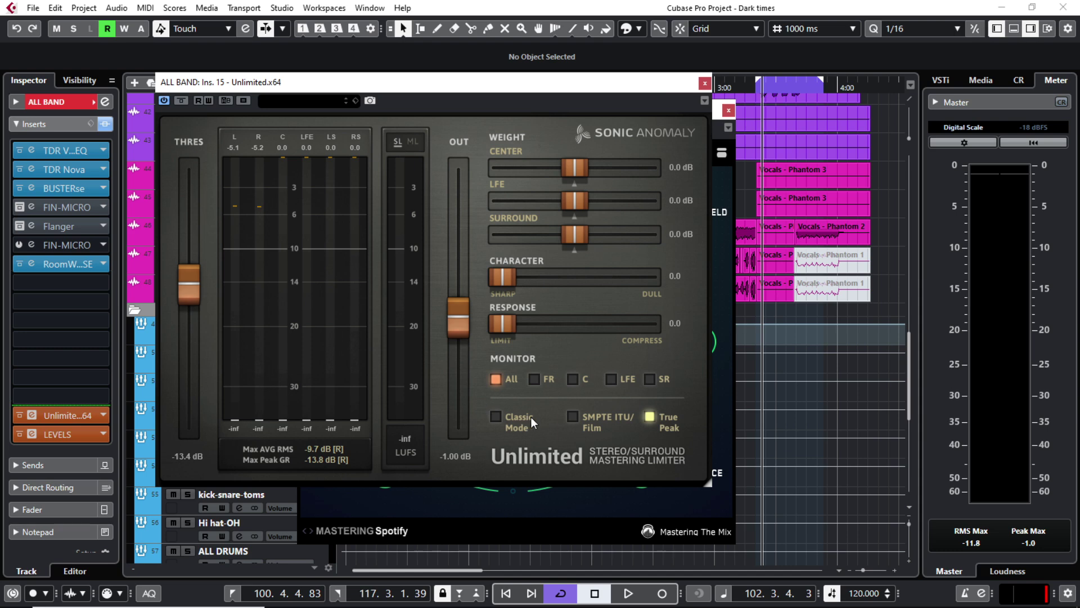
drag(487, 102, 616, 114)
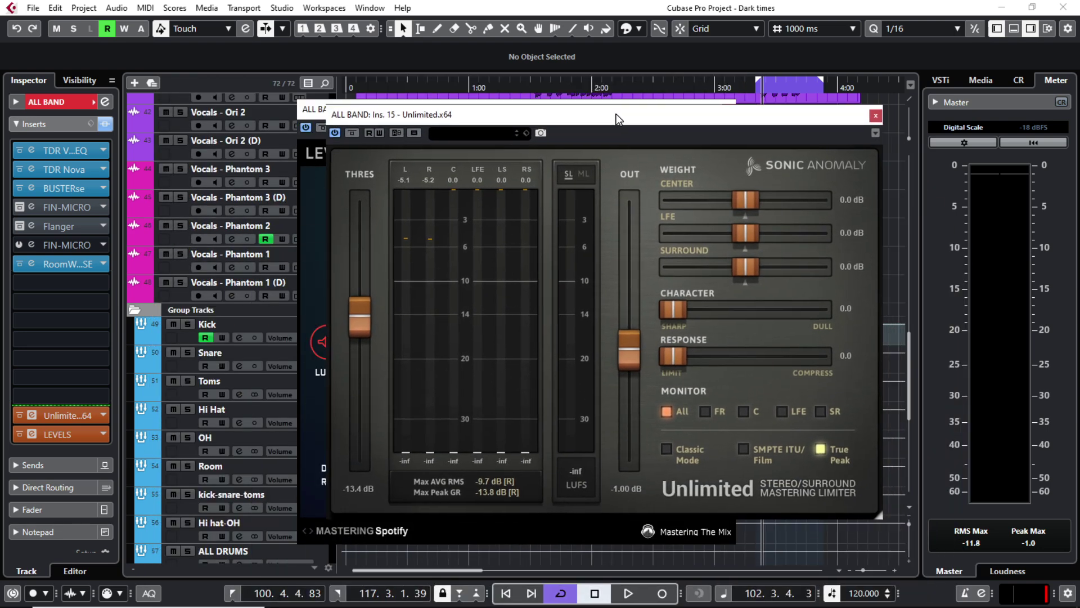
click(621, 488)
click(874, 117)
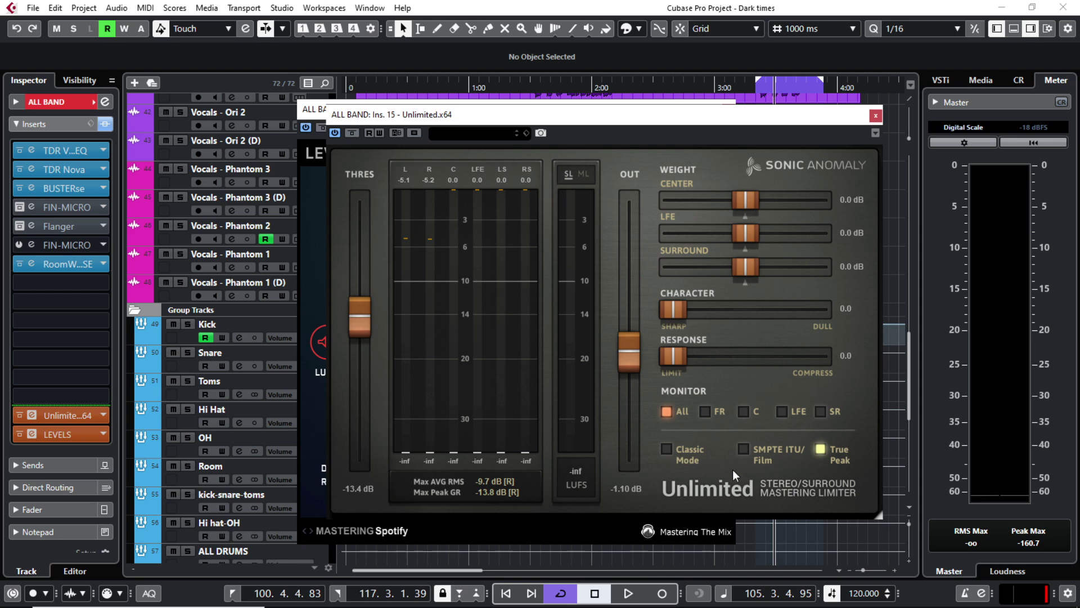
- Set the Unlimited limiter's output level to -1.2 dB
drag(847, 121, 818, 124)
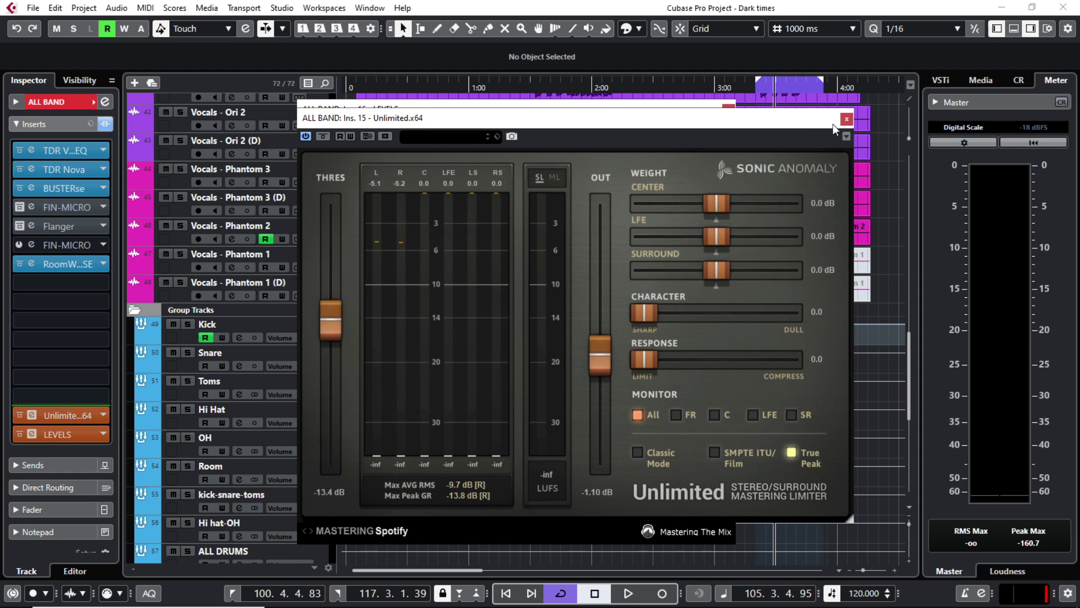
drag(702, 119, 621, 117)
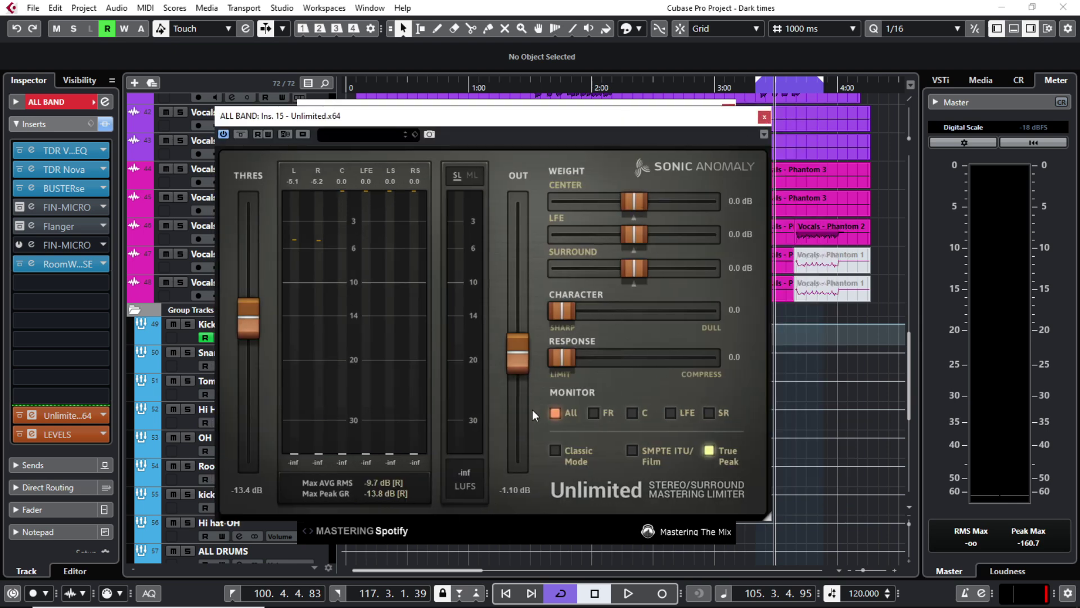
double_click(515, 492)
text(-1.2)
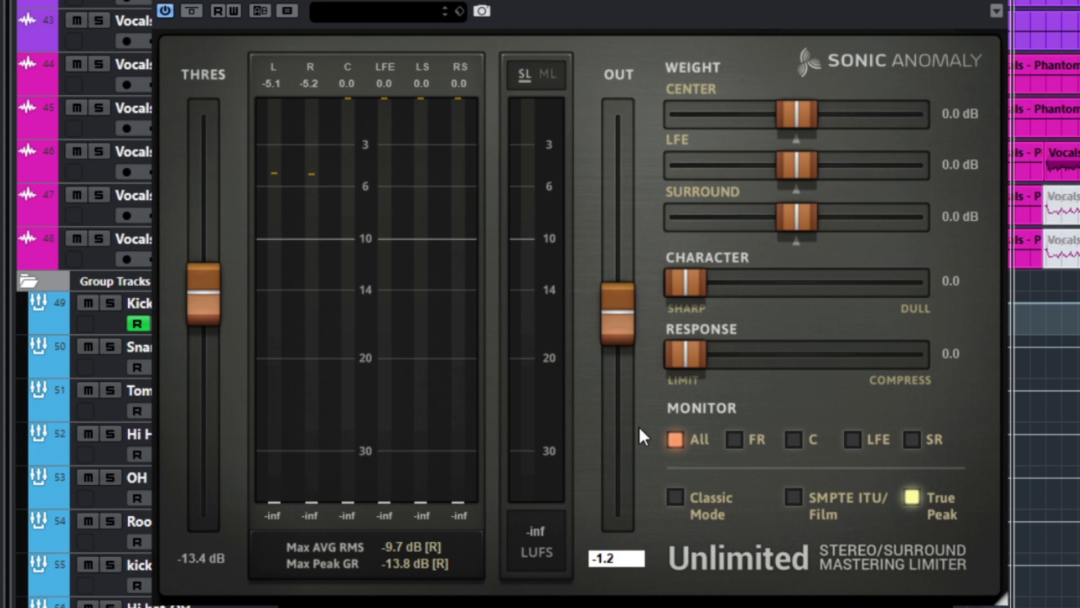
key(Return)
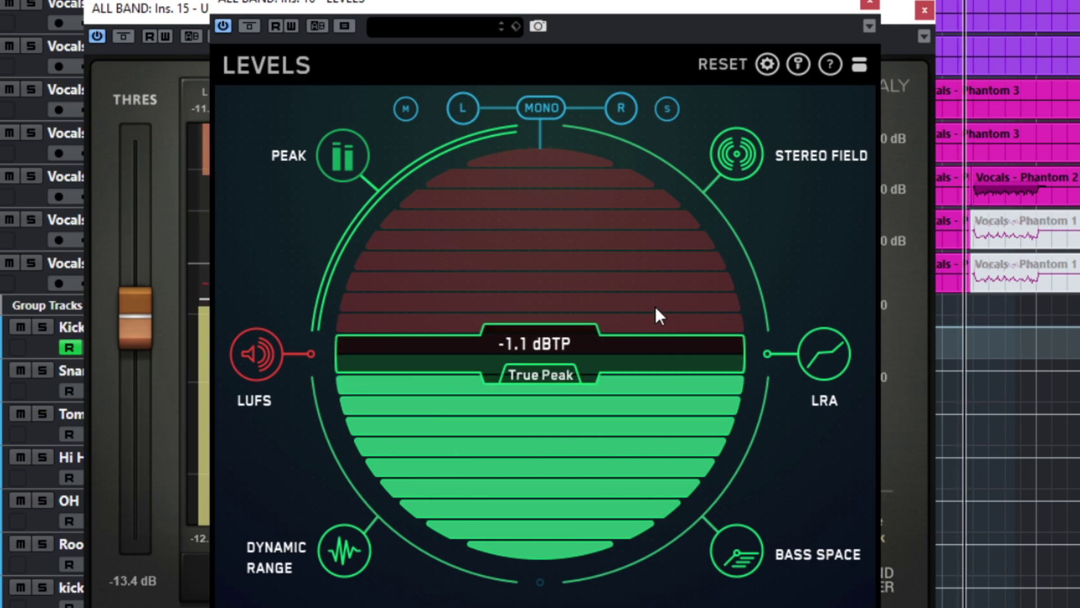
- Play the looped section again and check whether the True Peak meter stays within the Spotify target
key(space)
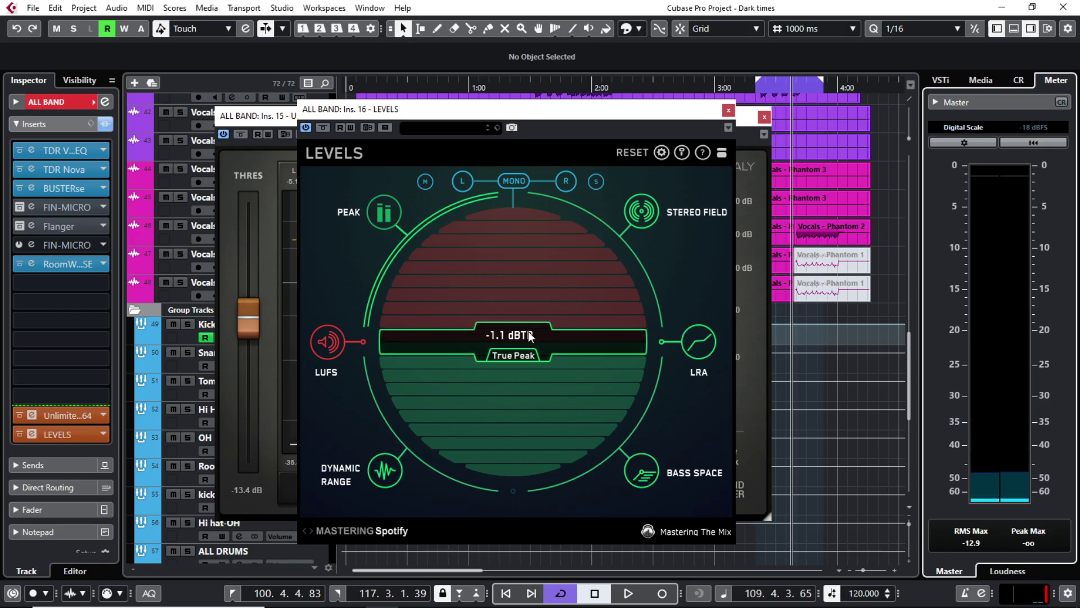
key(space)
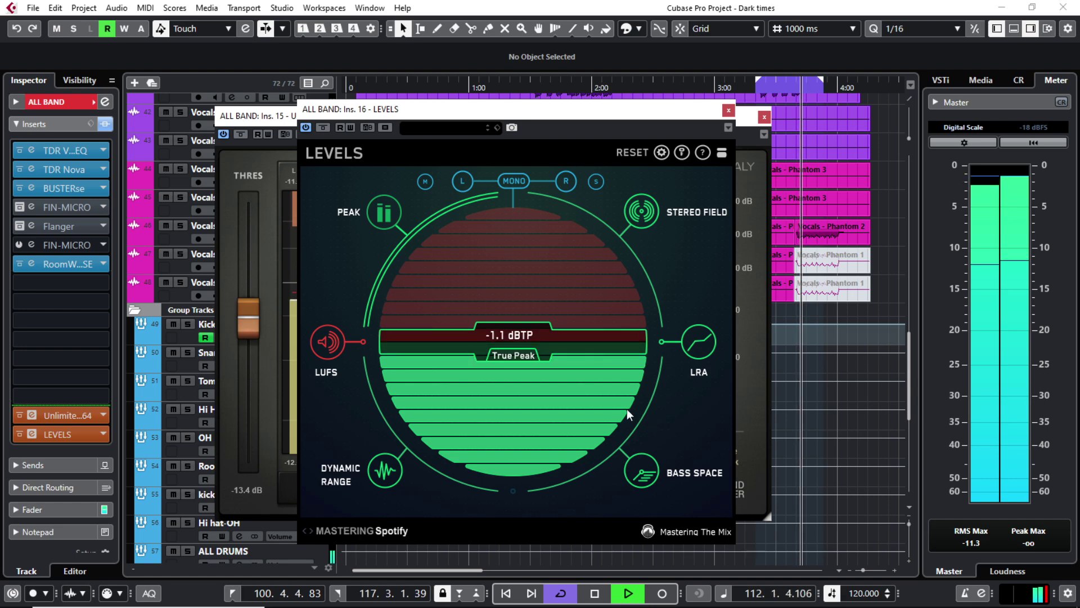
key(space)
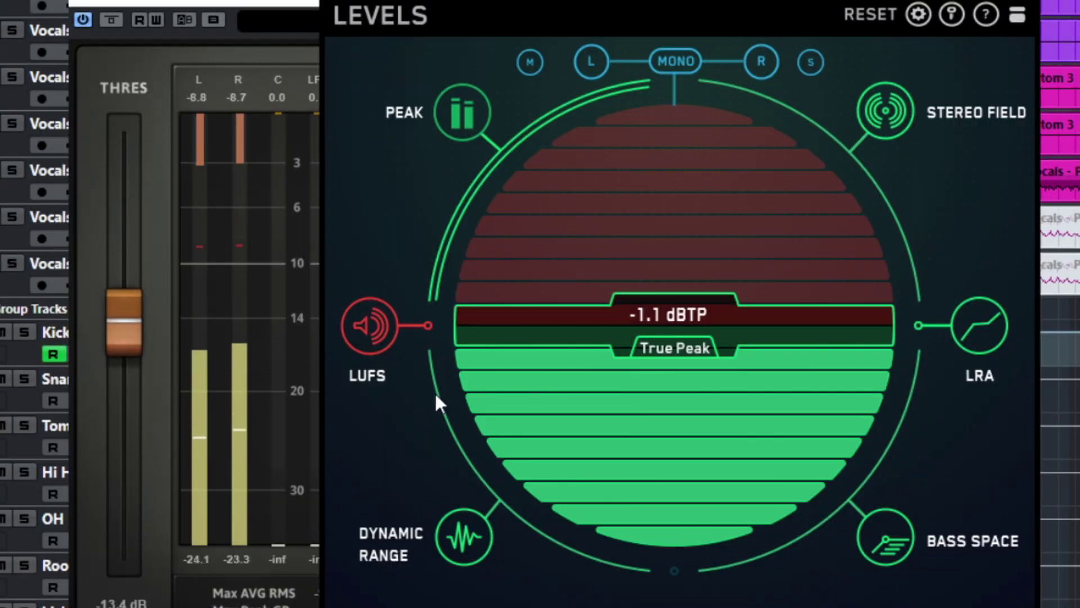
- Check the short-term and integrated LUFS readings in LEVELS and read the Spotify preset's loudness explanation
click(408, 329)
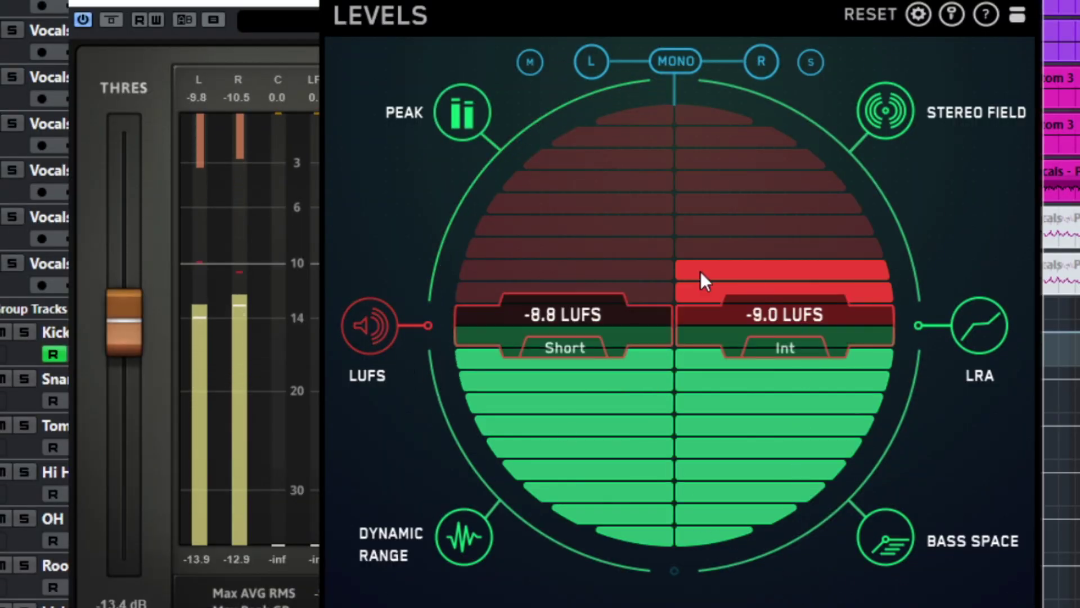
mouse_move(372, 323)
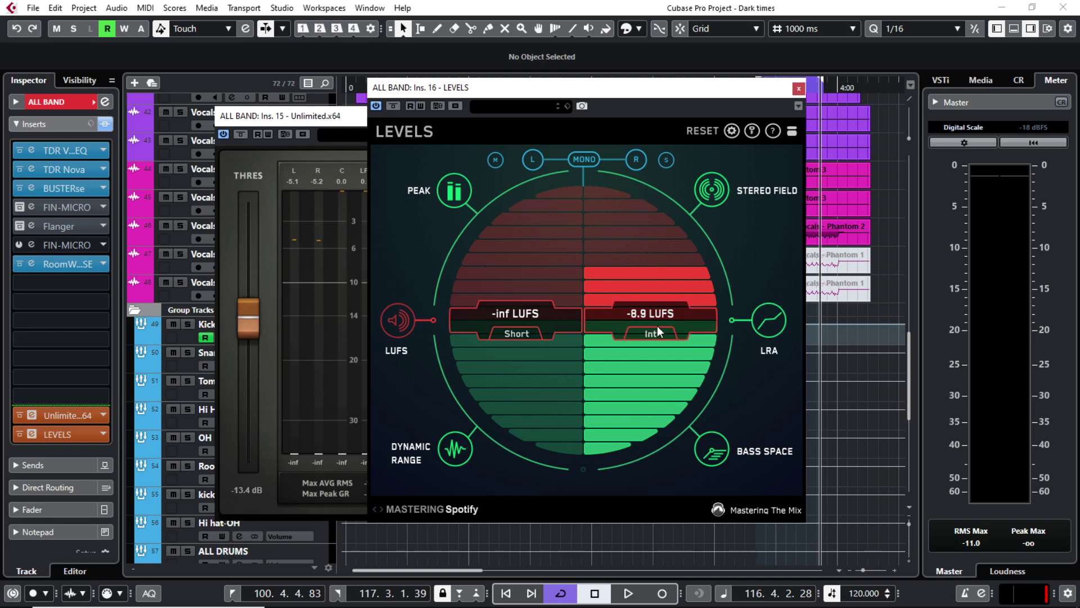
mouse_move(399, 330)
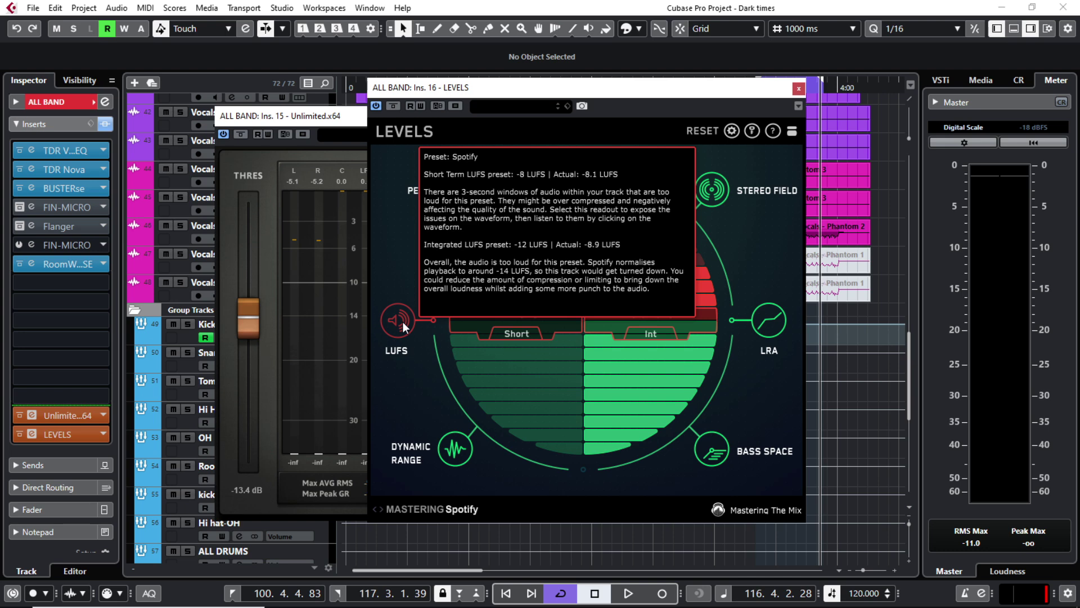
- Reopen the Unlimited limiter and move the LEVELS window aside so both plugins' meters are visible
click(64, 414)
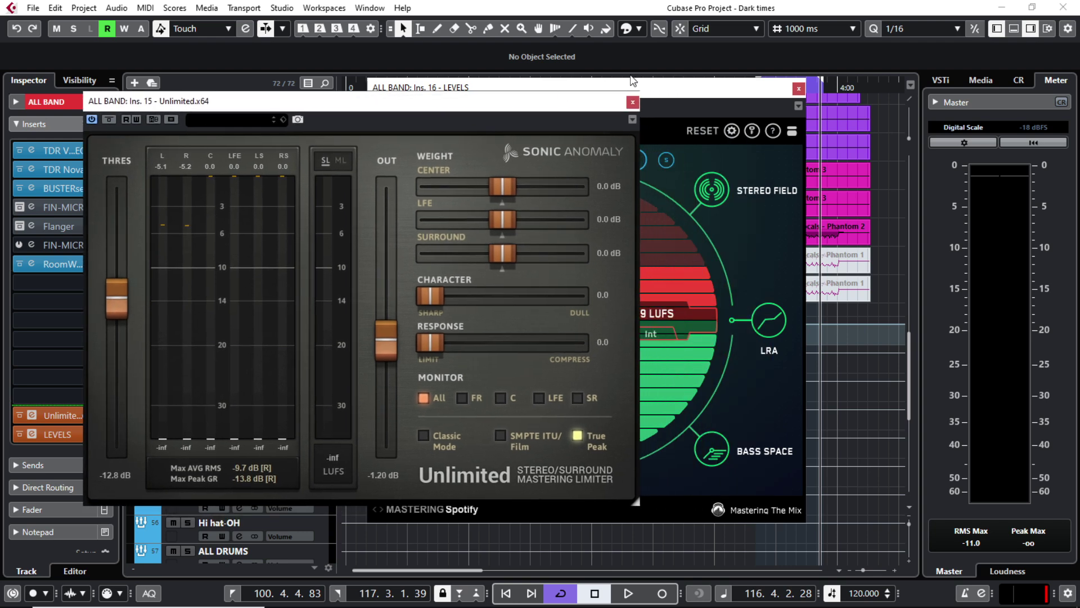
click(667, 84)
drag(668, 91, 842, 52)
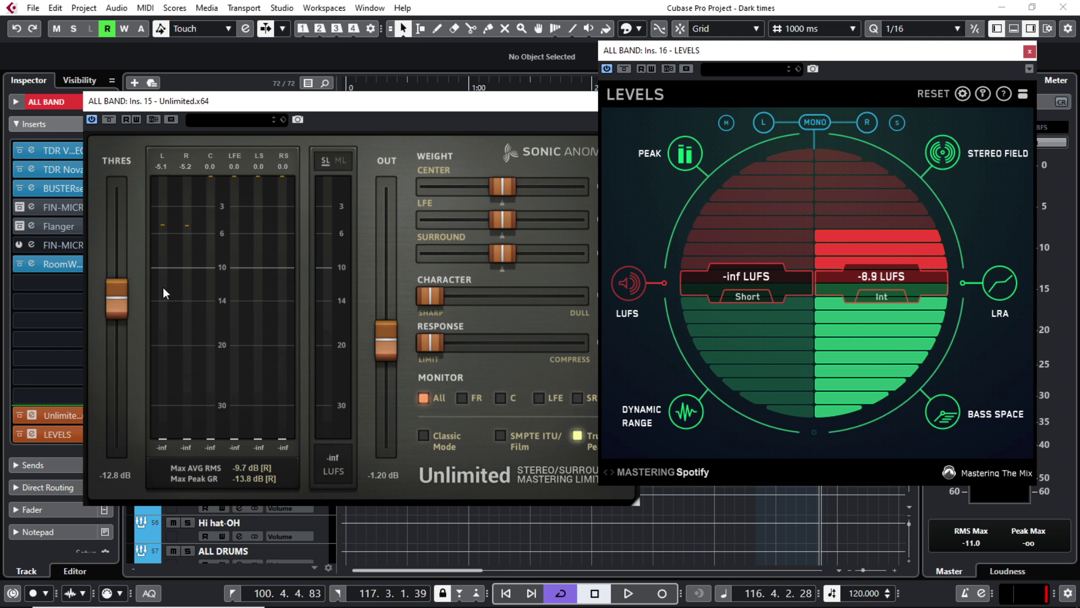
- Play the looped section and reset the short-term and integrated LUFS readings in LEVELS
key(space)
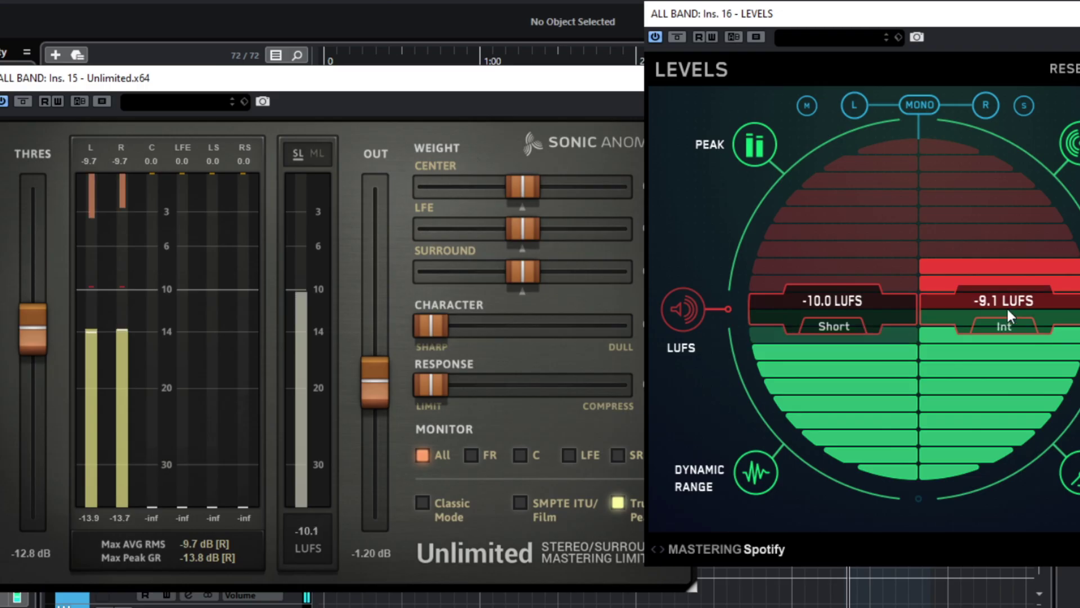
click(1013, 327)
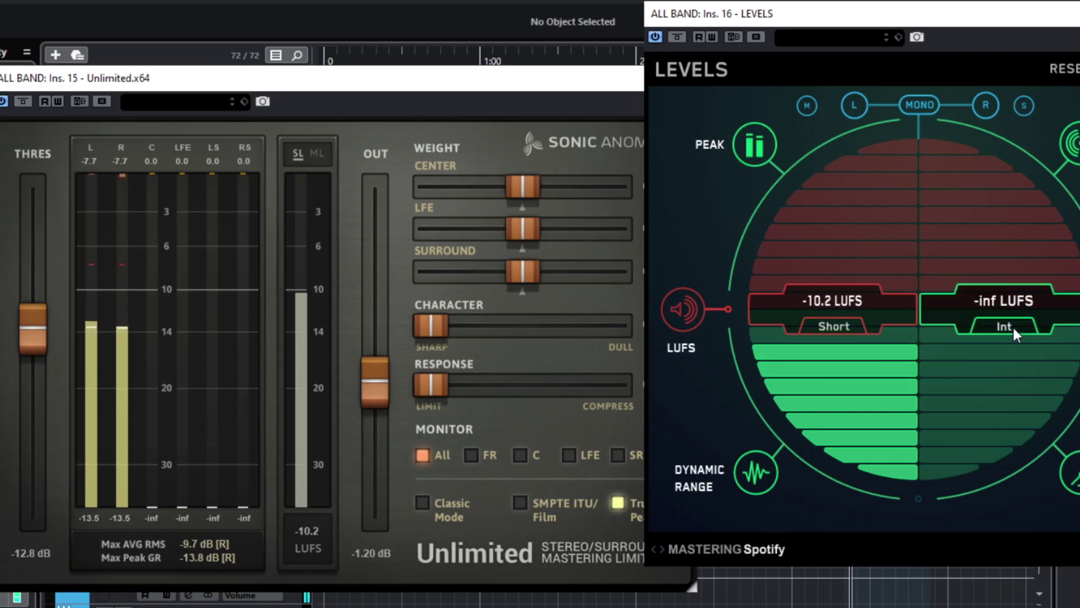
click(849, 321)
click(1004, 325)
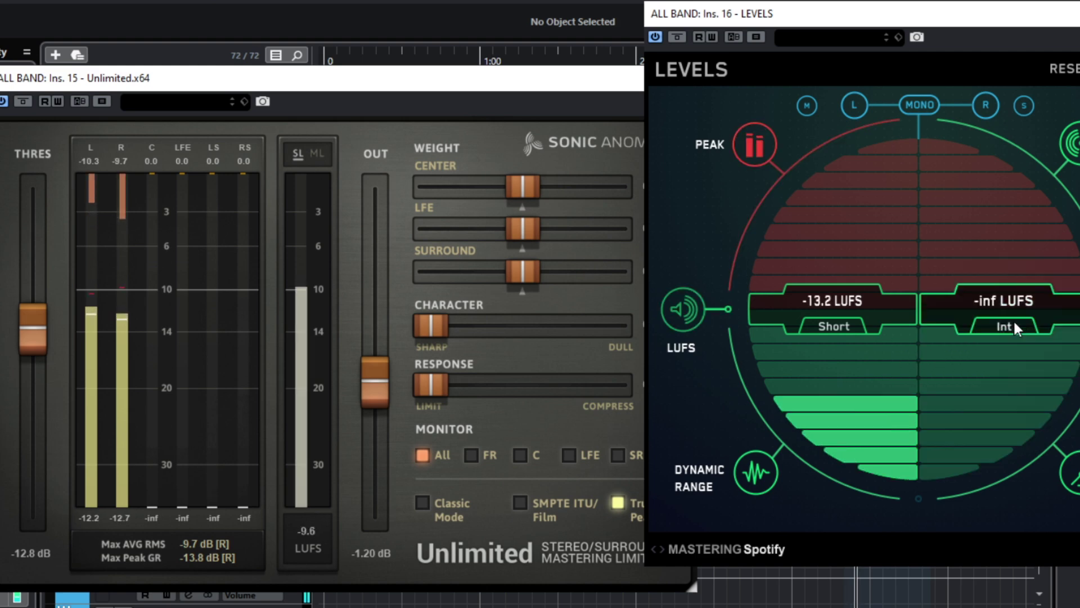
- Raise the Unlimited limiter's threshold to -10.1 dB, resetting the integrated LUFS reading to judge the adjustment during playback
click(40, 316)
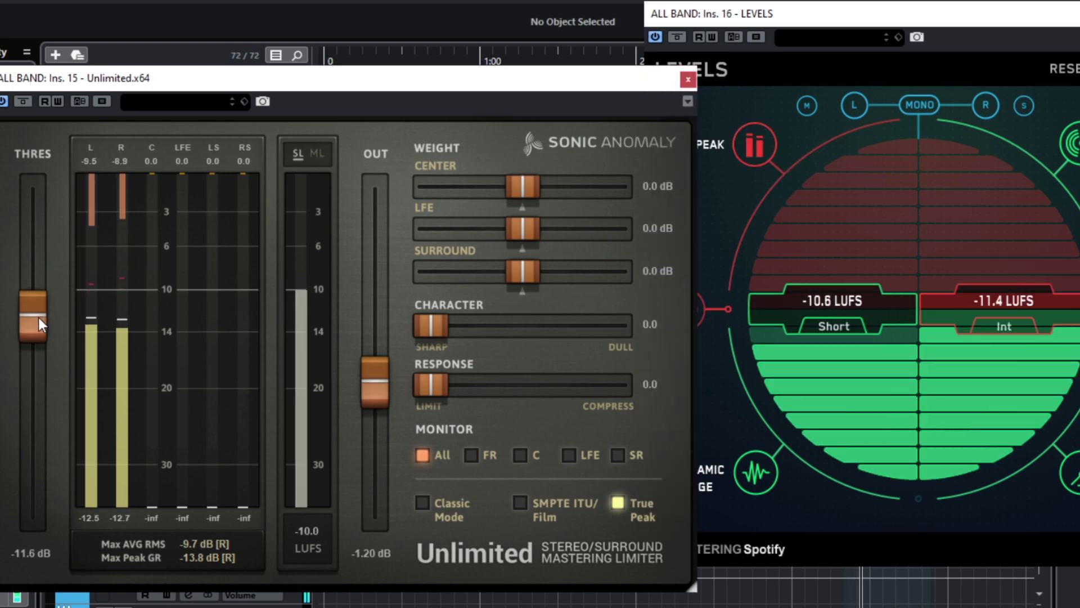
drag(38, 316, 36, 297)
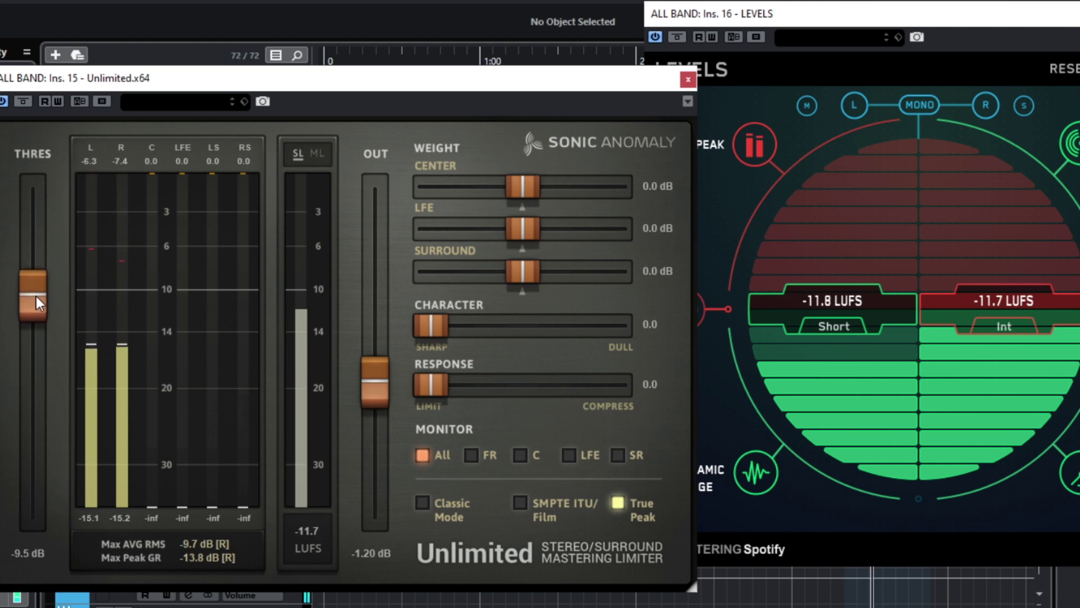
click(1000, 327)
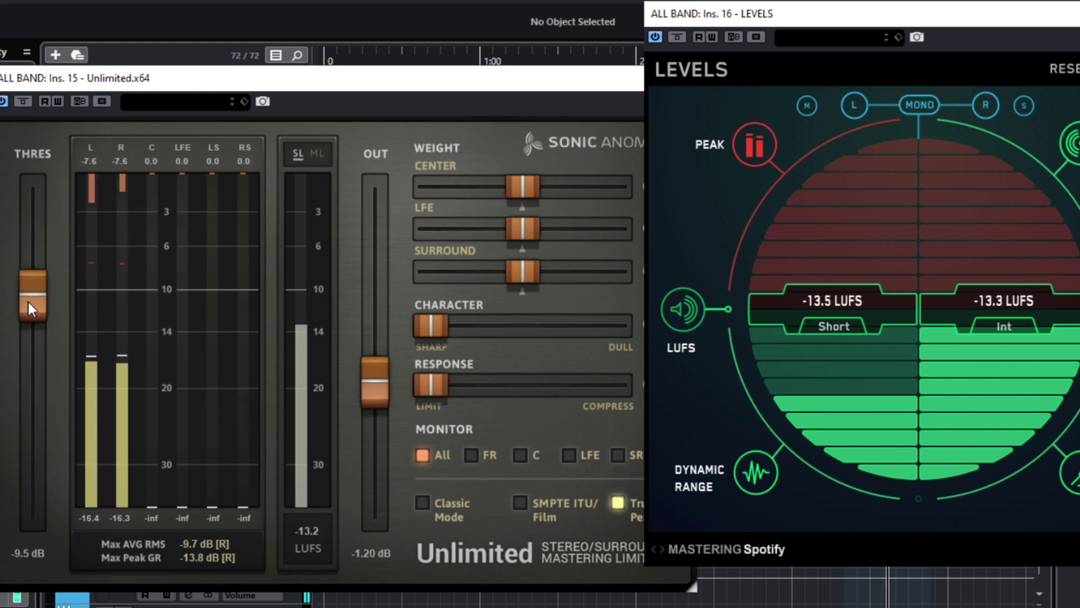
drag(28, 303, 38, 302)
- Check the True Peak meter in LEVELS and measure the integrated LUFS afresh with the loop playing
click(760, 142)
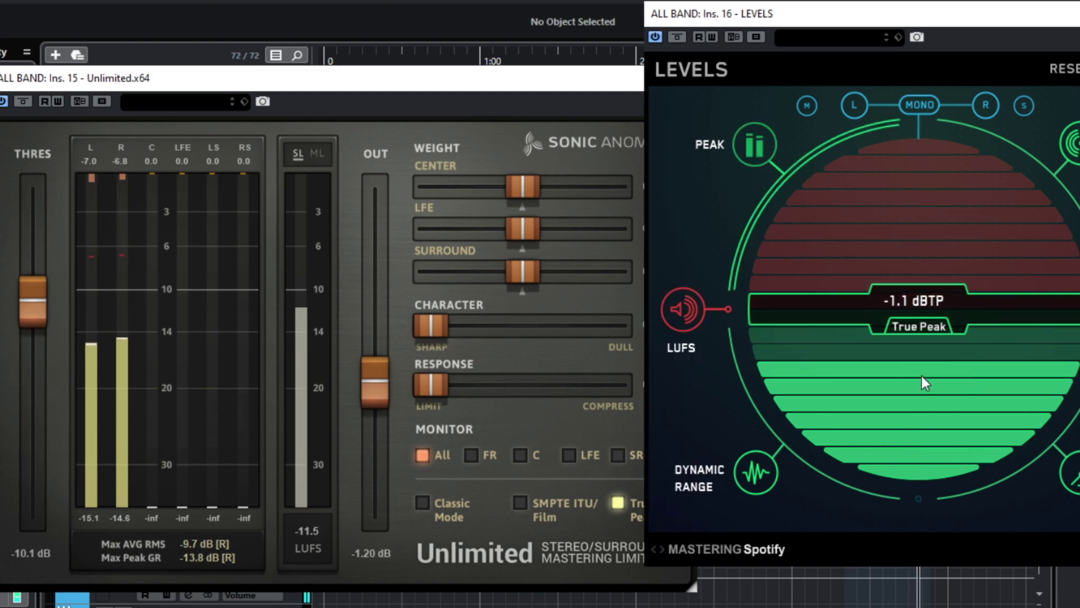
click(682, 310)
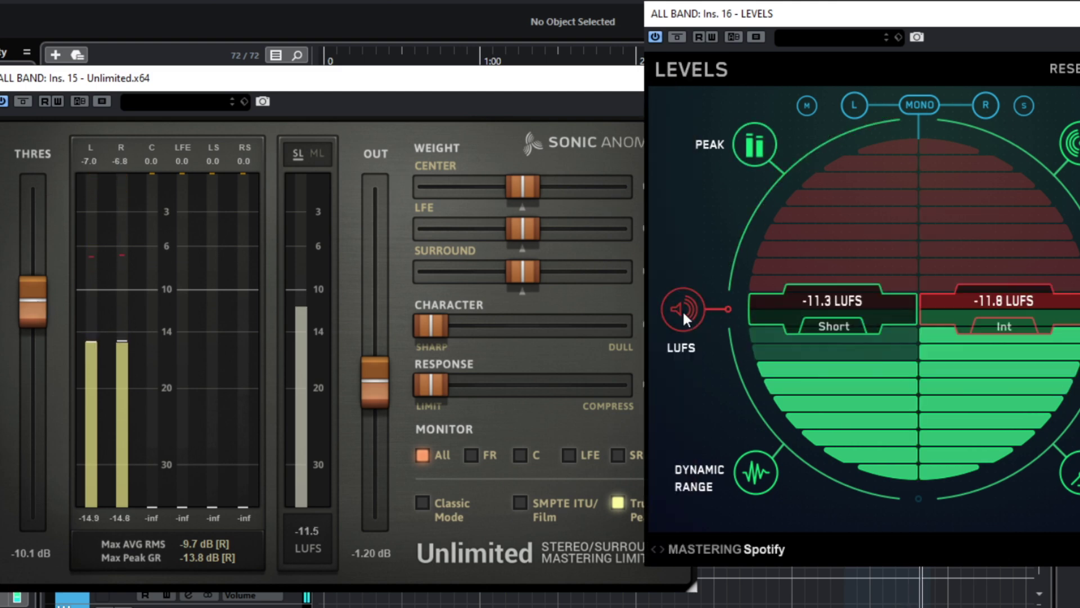
click(1013, 327)
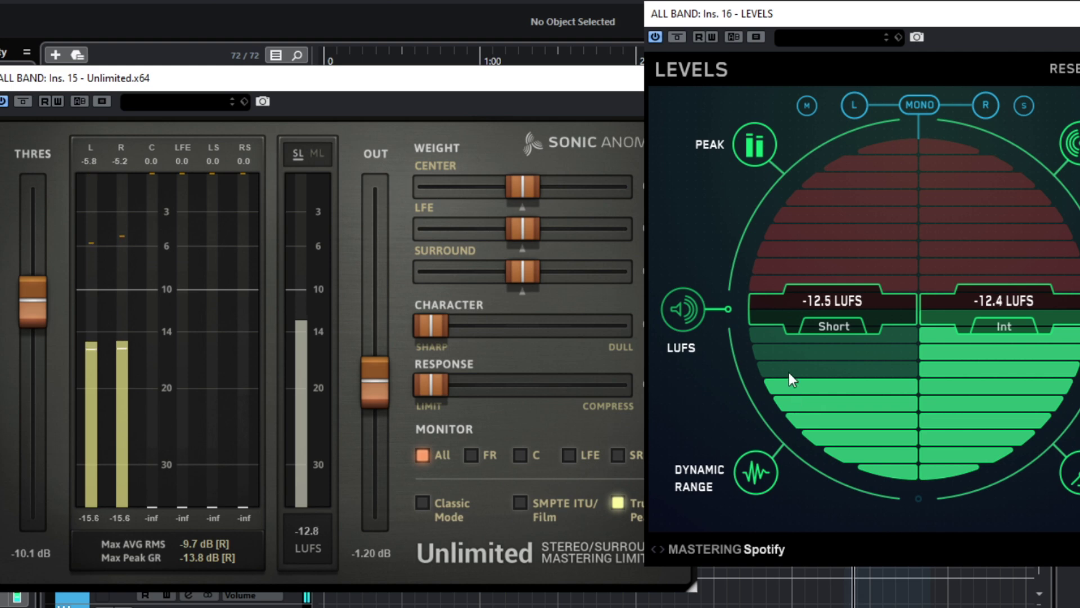
click(1016, 327)
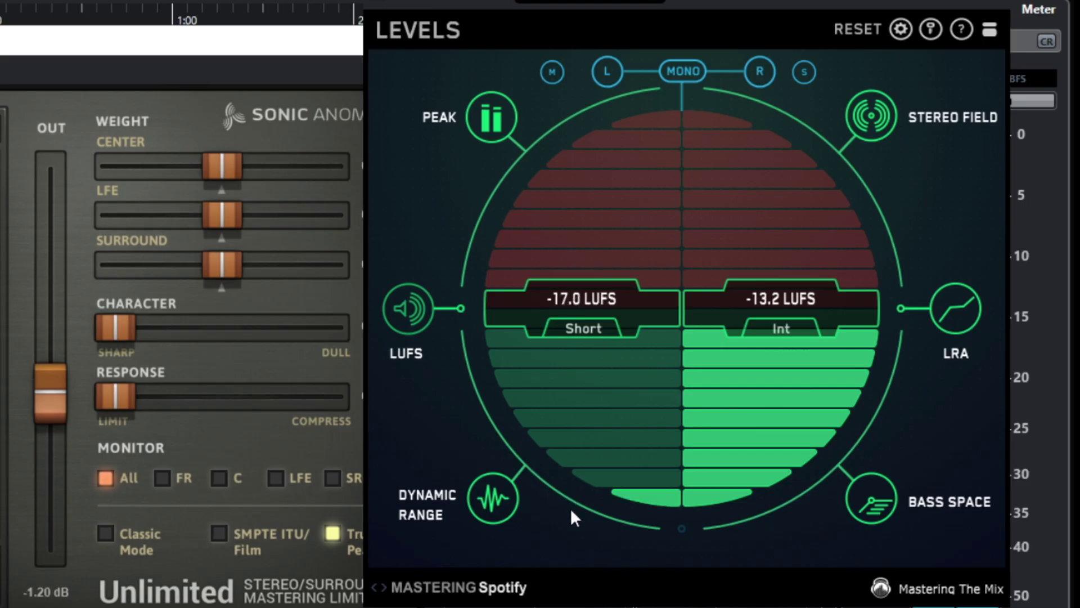
- Play the loop and compare the Dynamic Range reading in LEVELS with the Spotify preset's value
click(686, 410)
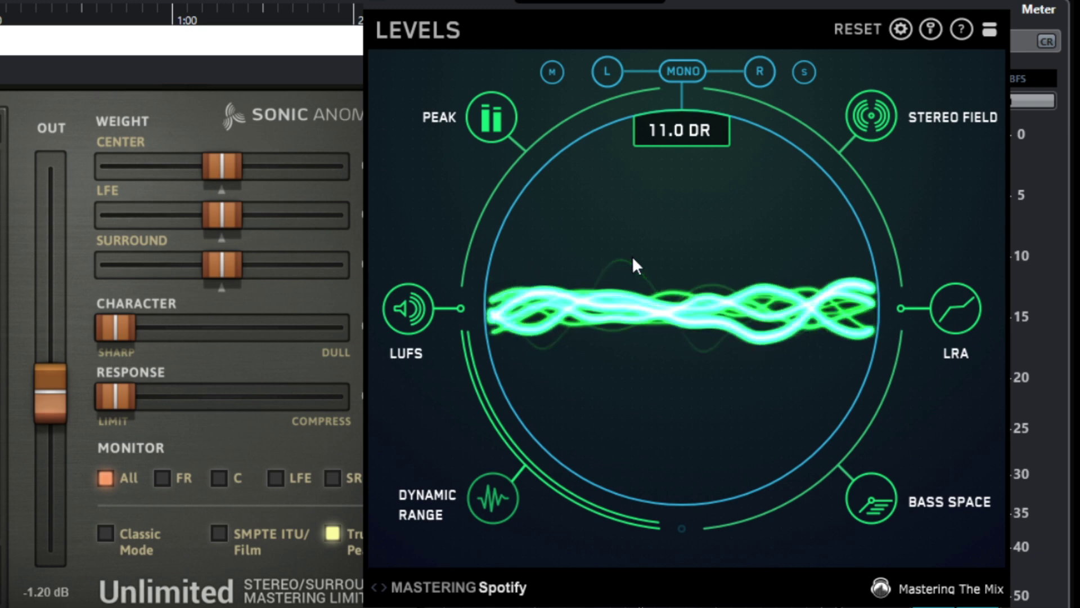
mouse_move(494, 489)
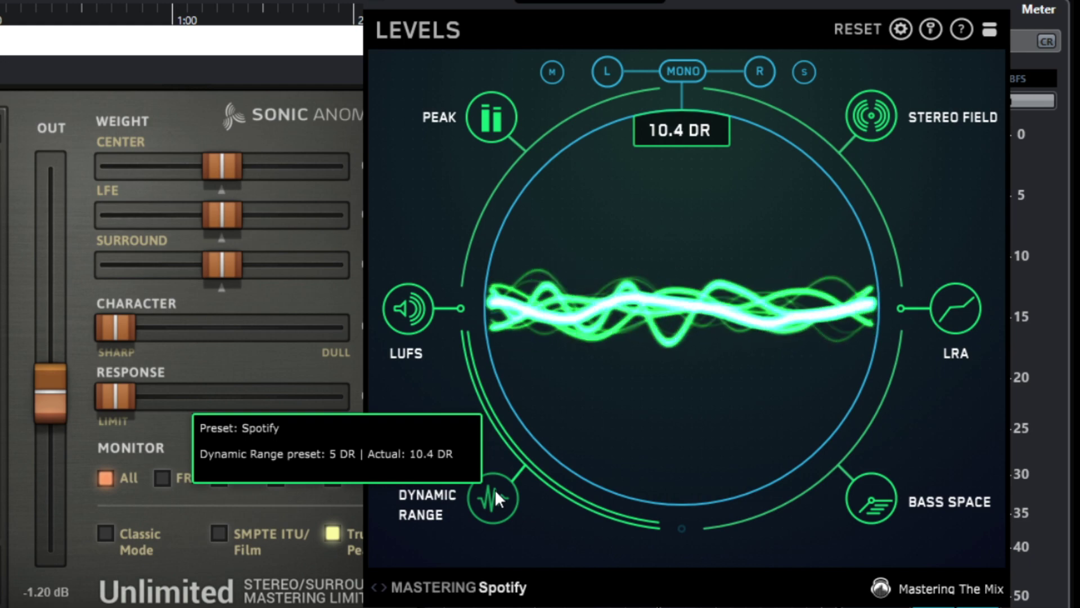
key(space)
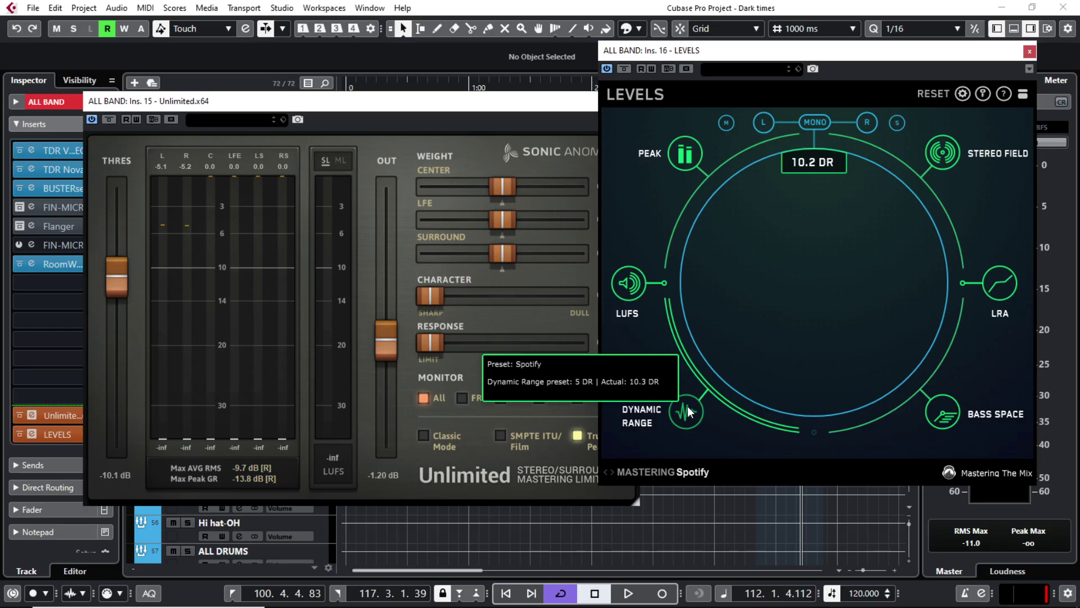
key(space)
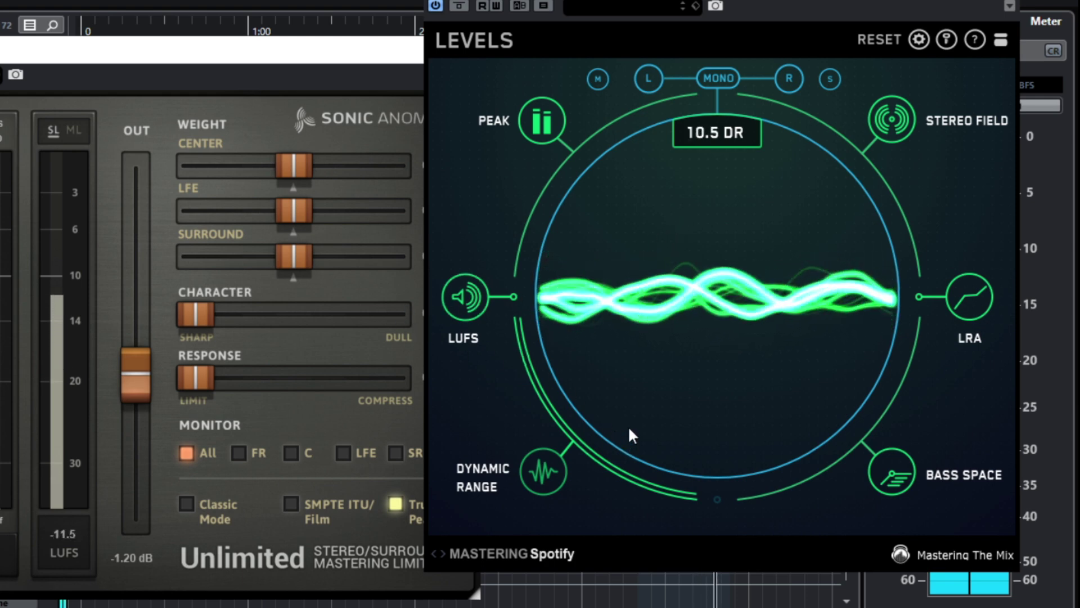
key(space)
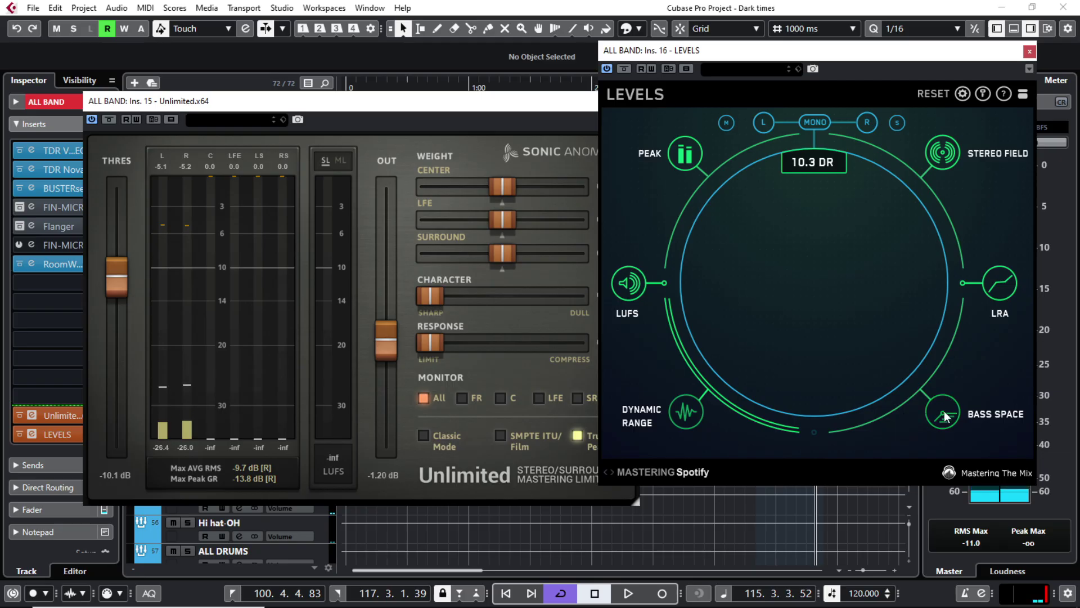
- Open the Bass Space view in LEVELS and close the Unlimited limiter window
click(892, 472)
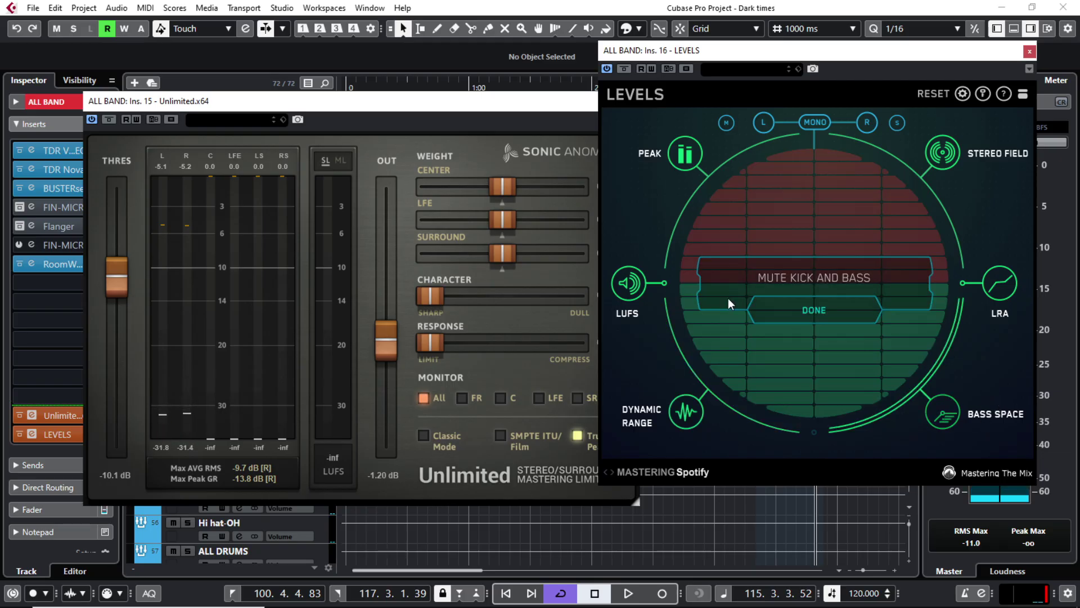
click(583, 103)
click(632, 102)
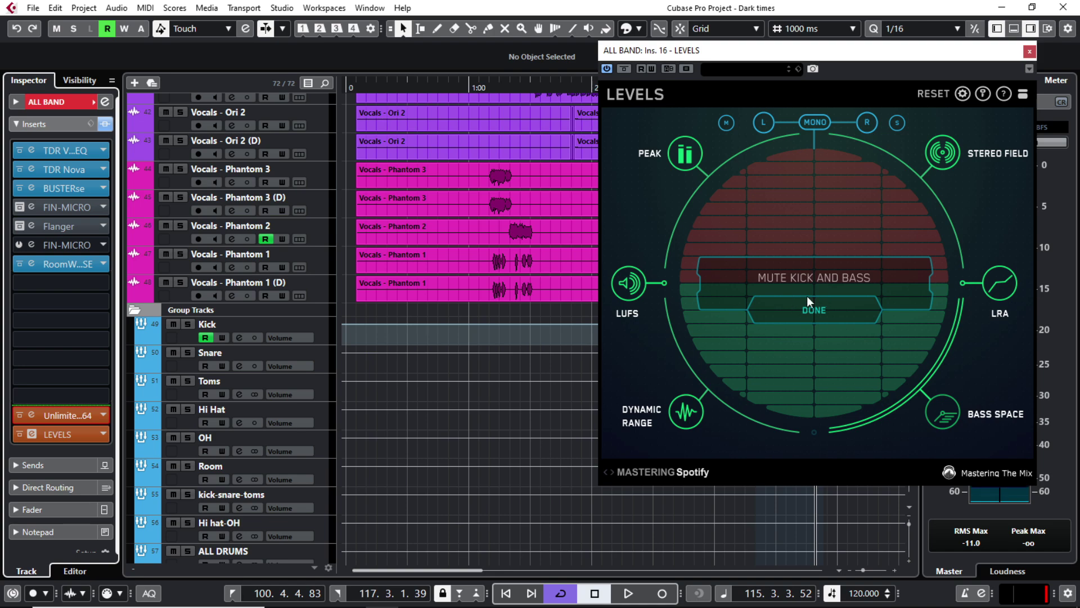
- Mute the Bass track and the Kick group, and run the Bass Space check on the playing loop
scroll(204, 315, up, 7)
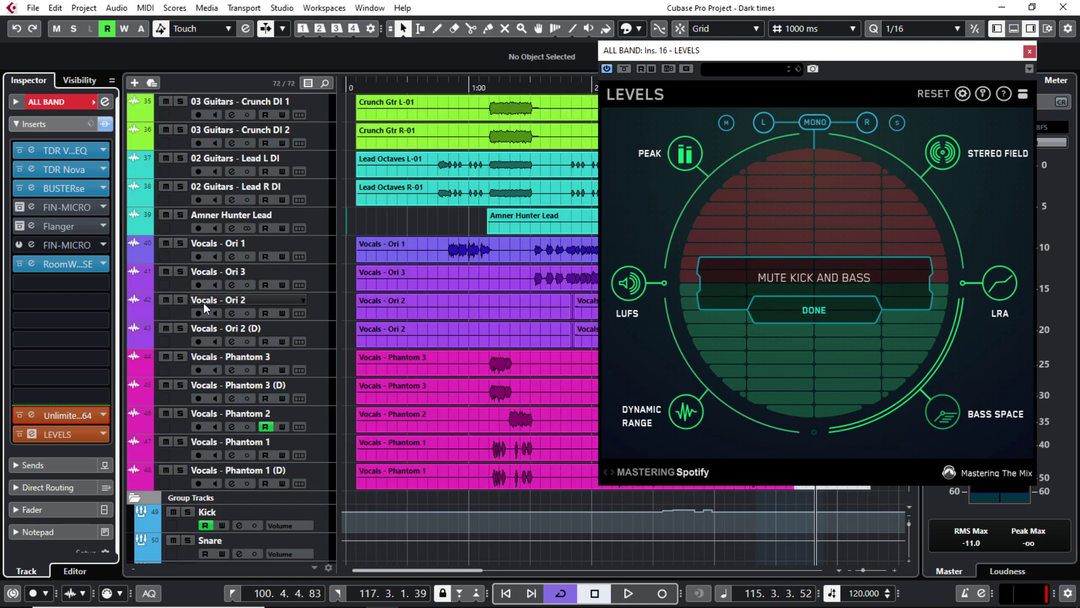
scroll(204, 303, up, 5)
click(165, 214)
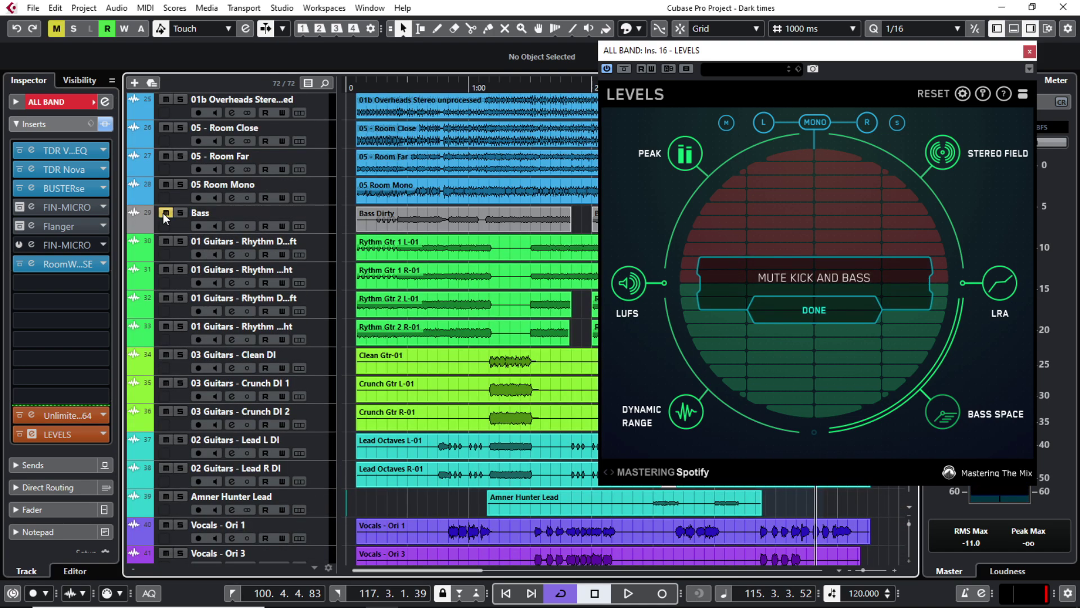
scroll(246, 285, up, 2)
scroll(191, 407, down, 9)
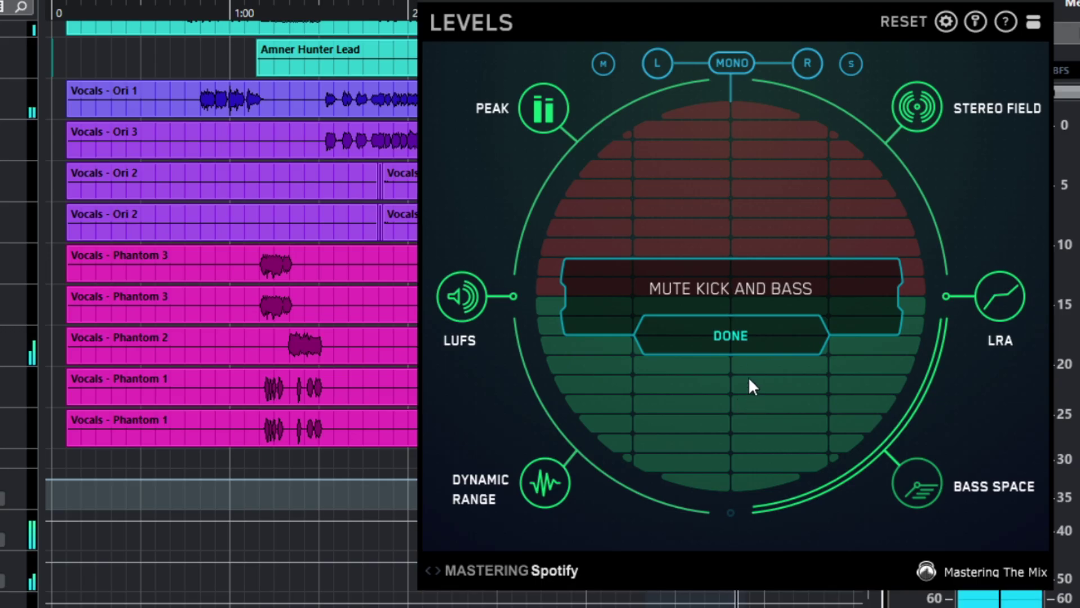
click(749, 341)
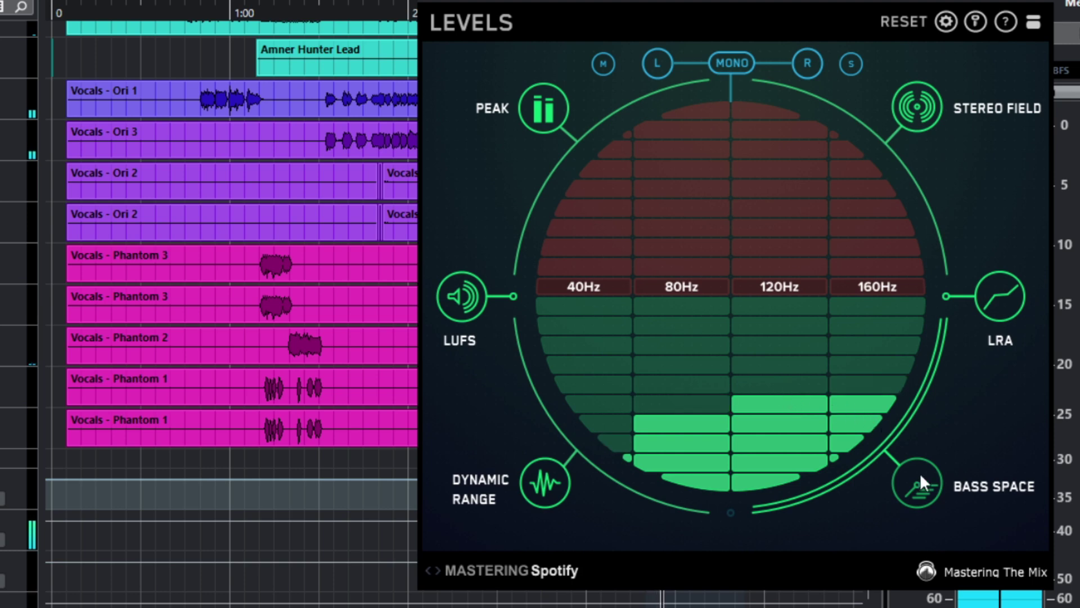
mouse_move(922, 475)
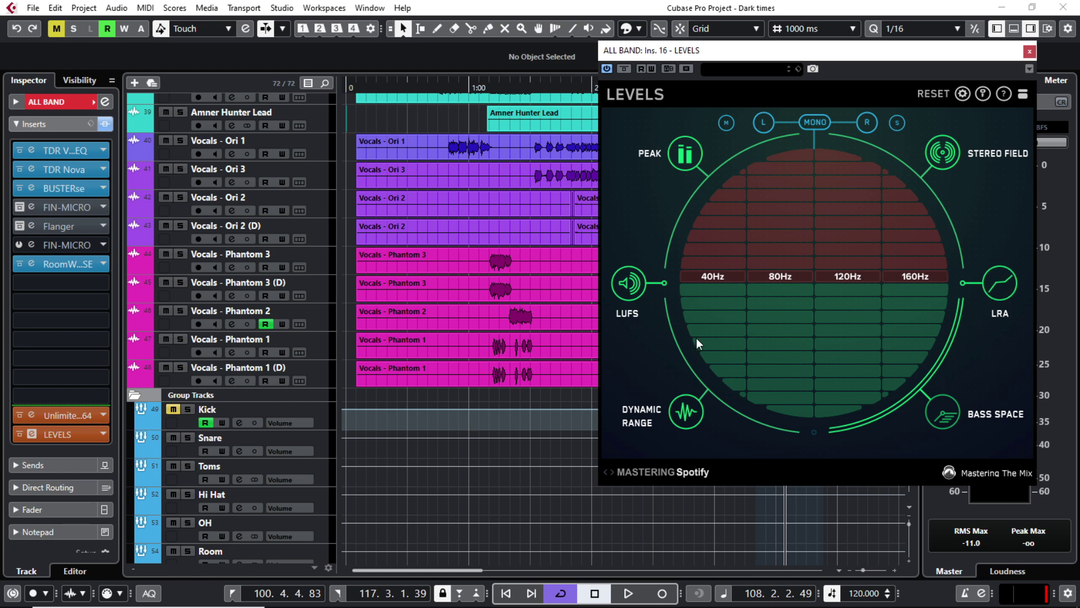
- Unmute the Bass track and the Kick group
scroll(170, 405, up, 10)
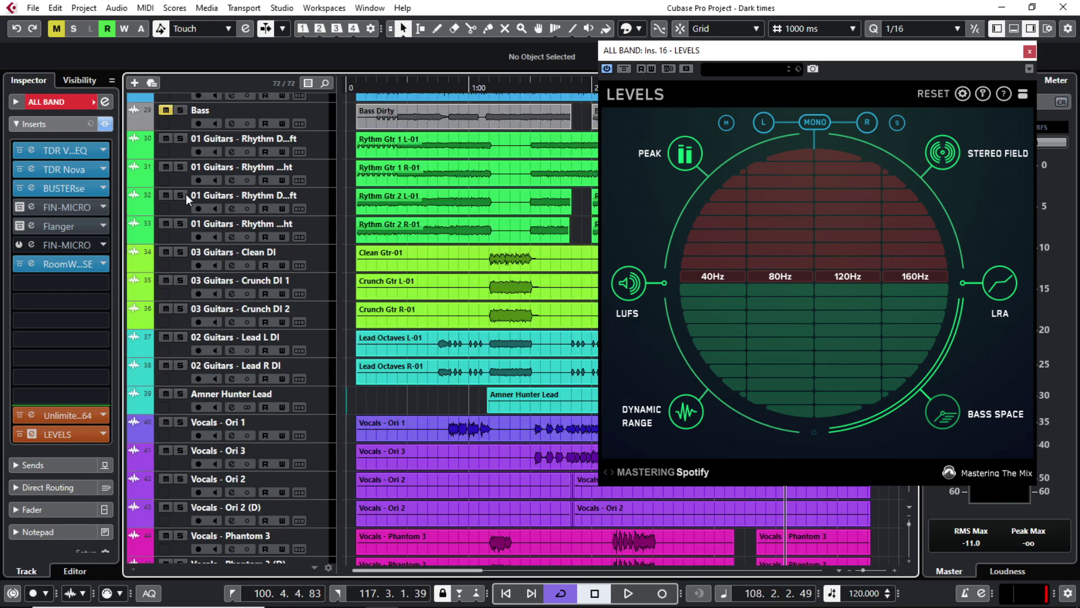
click(166, 111)
scroll(384, 336, down, 10)
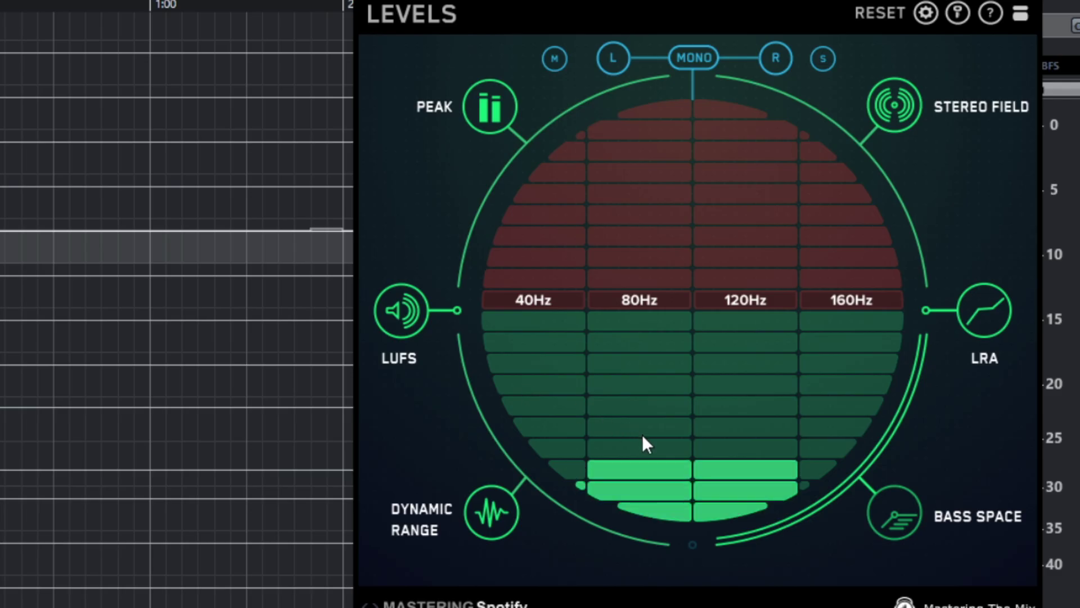
- Compare the loudness range (LRA) reading in LEVELS with the Spotify preset's value during playback
click(981, 314)
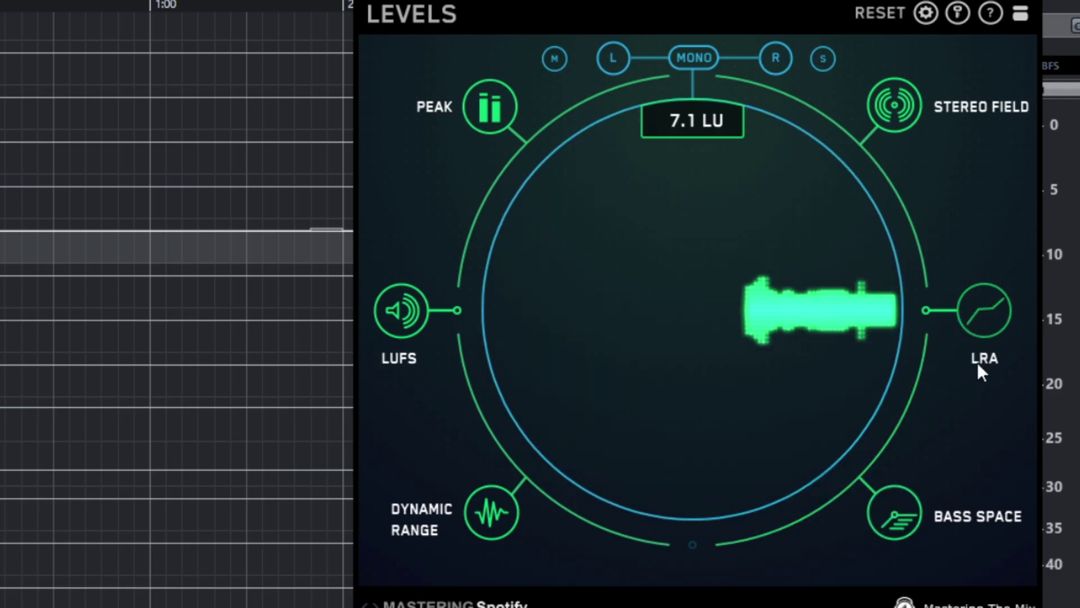
click(903, 500)
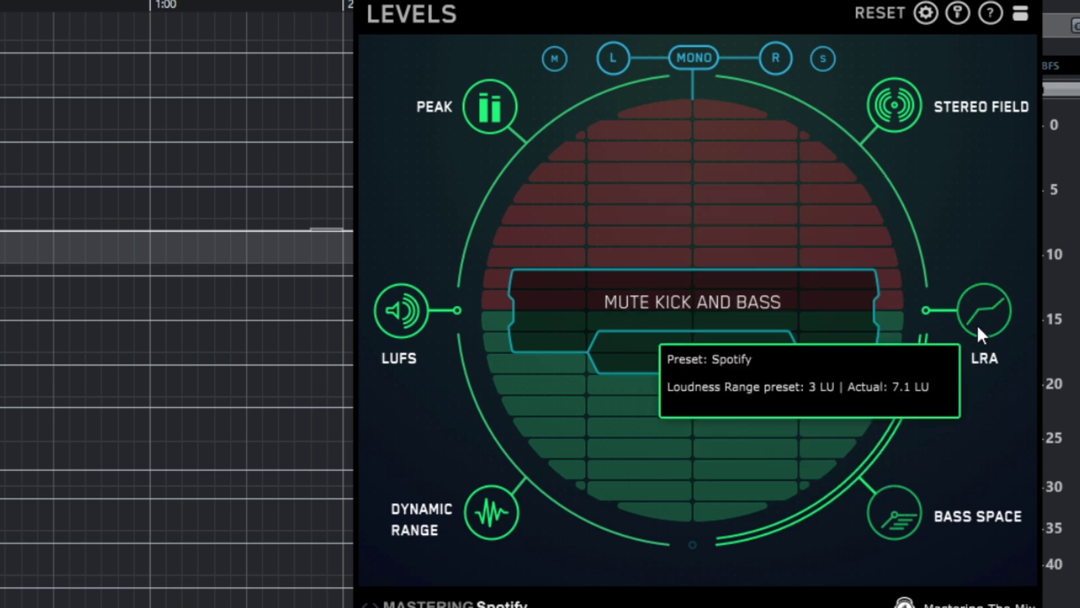
click(977, 325)
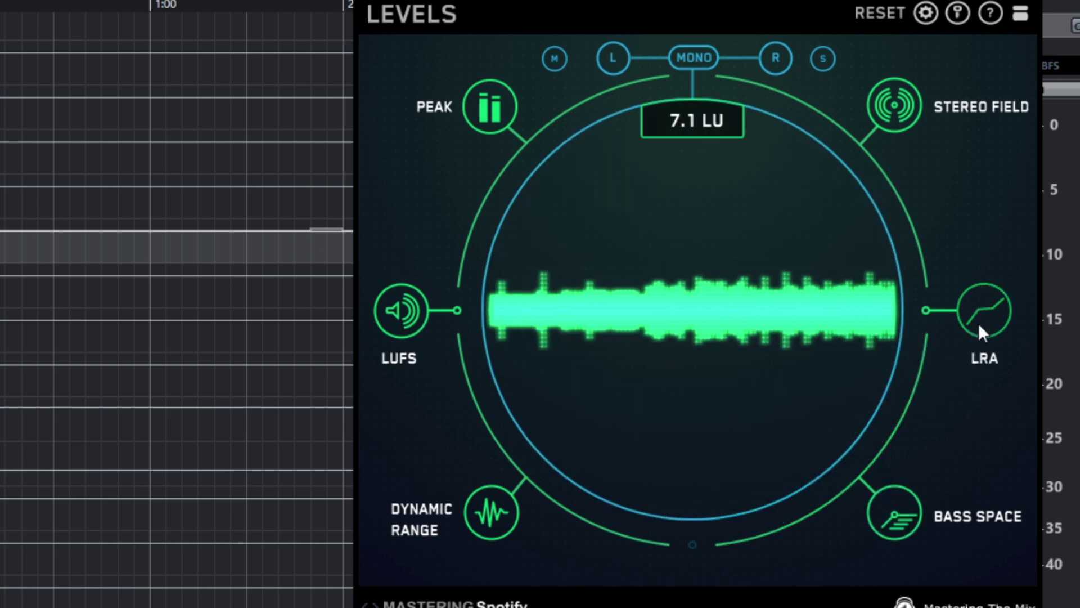
mouse_move(979, 326)
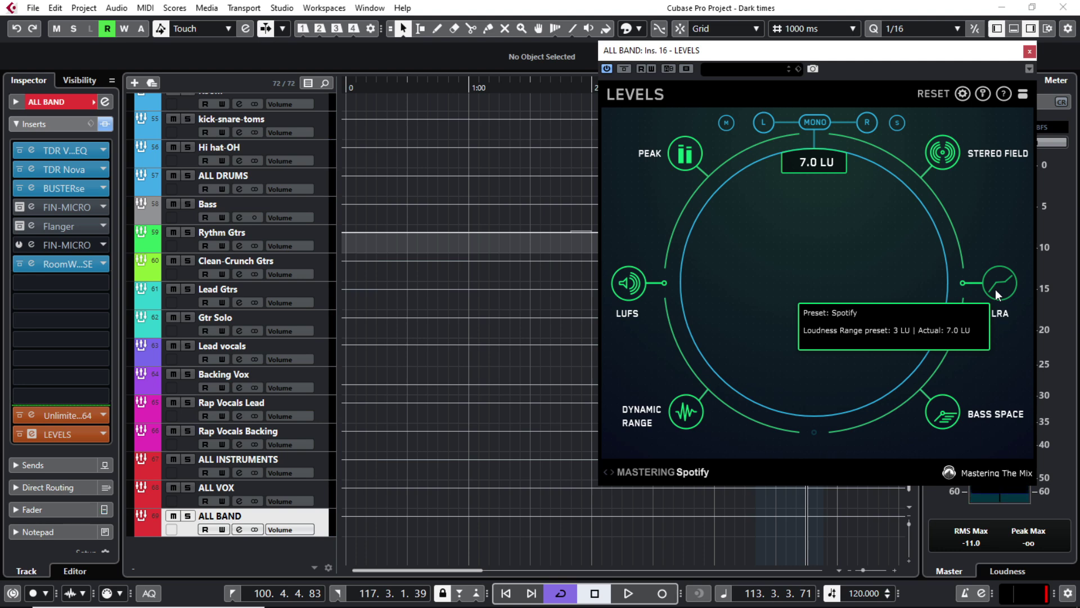
- Examine the Stereo Field in LEVELS while the loop plays, filtering it to 0–82 Hz and to 462–20000 Hz
click(951, 165)
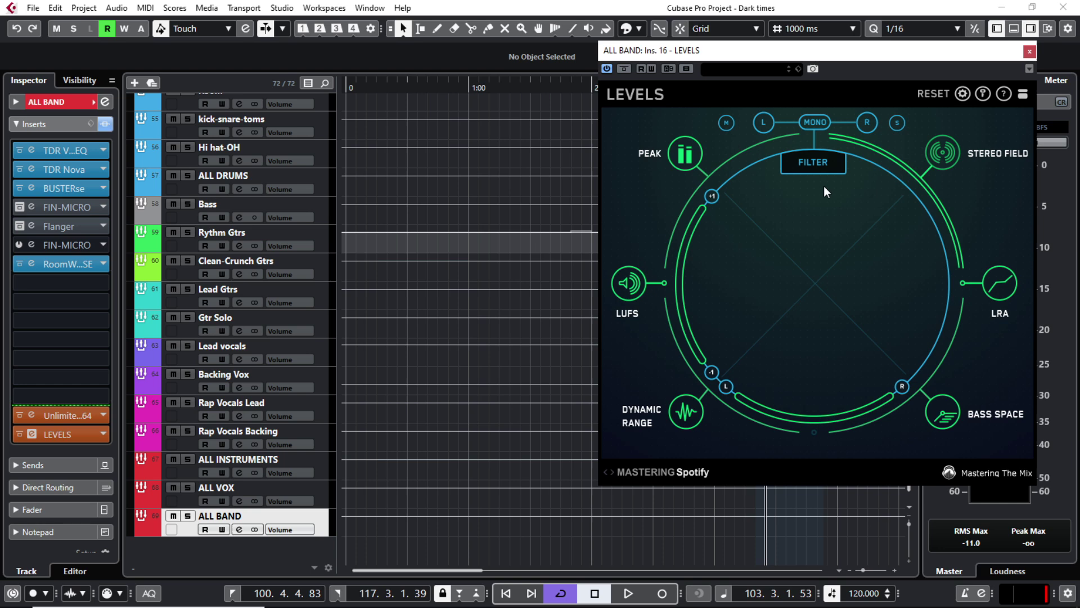
key(space)
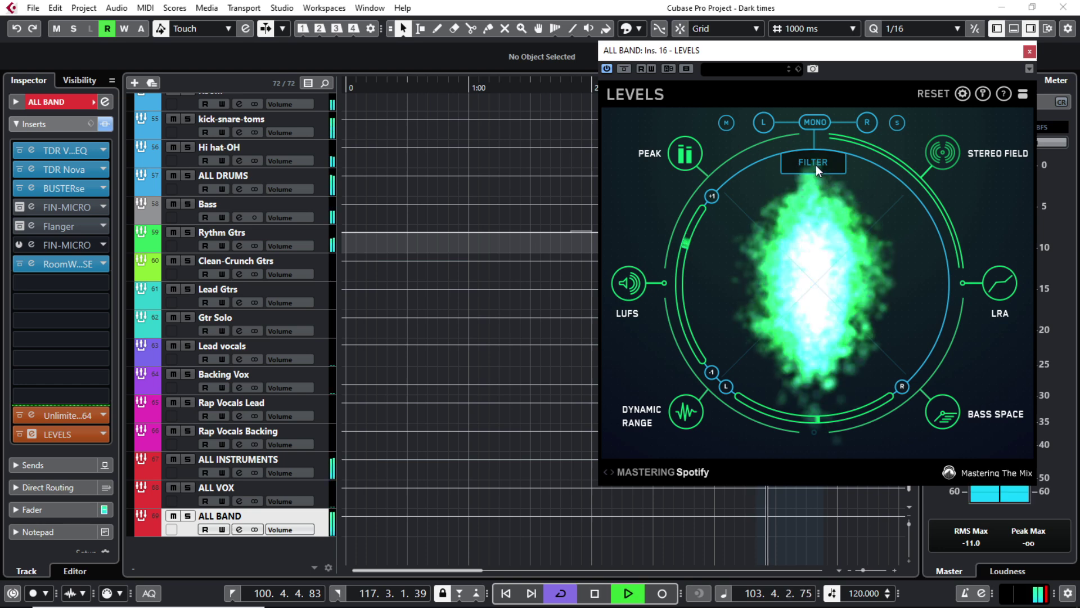
click(816, 165)
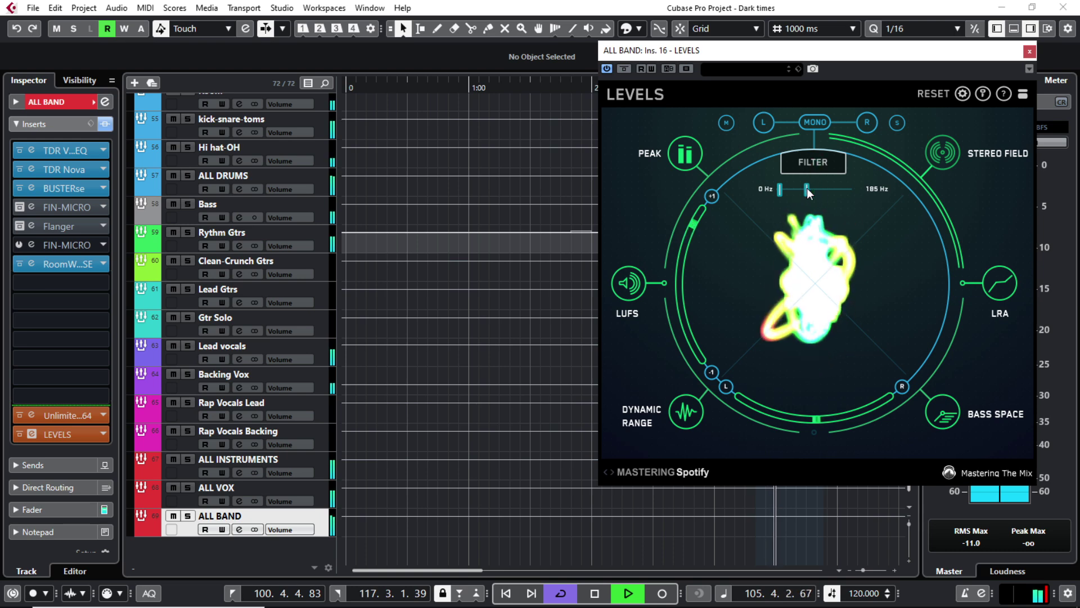
drag(807, 188, 802, 188)
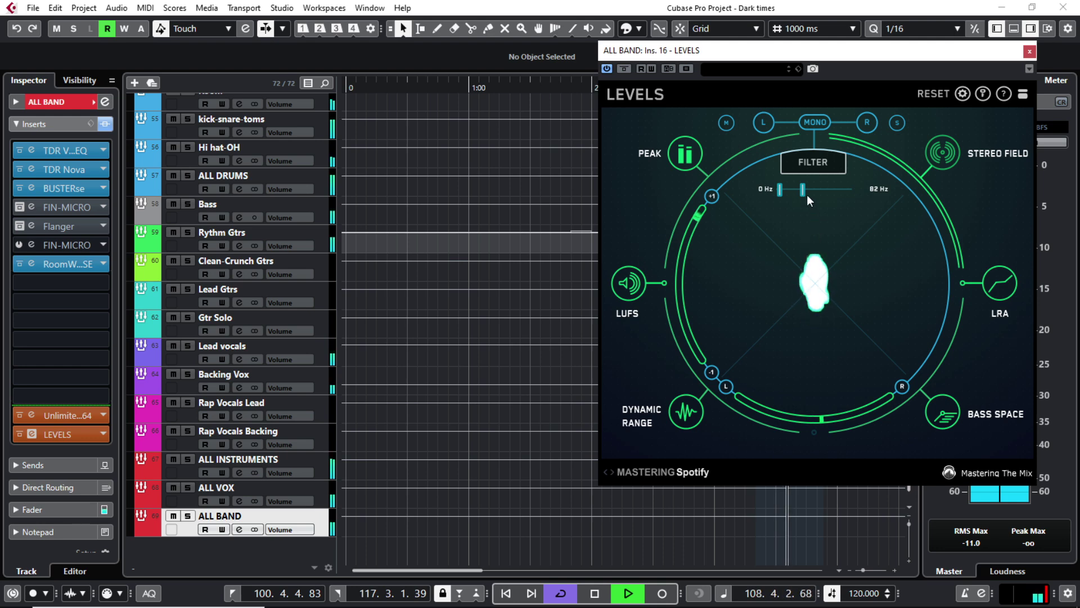
mouse_move(803, 192)
mouse_down()
mouse_move(819, 192)
mouse_move(786, 191)
mouse_move(848, 193)
mouse_move(795, 188)
mouse_move(813, 195)
mouse_up()
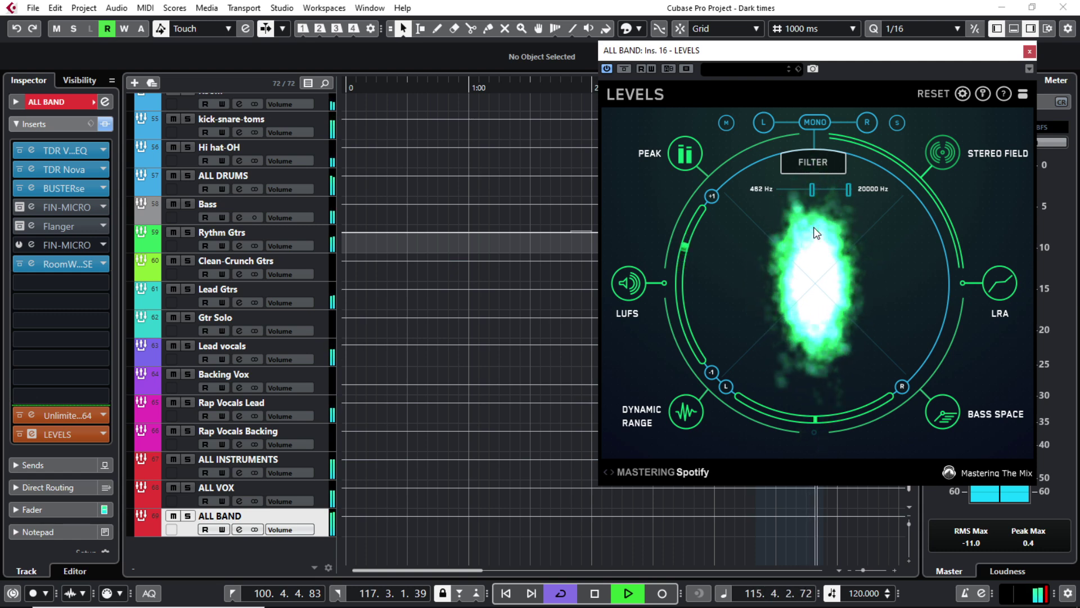
- Examine the low end of the Stereo Field with the filter set to 0–95 Hz during playback, and turn the filter off
drag(814, 194, 770, 189)
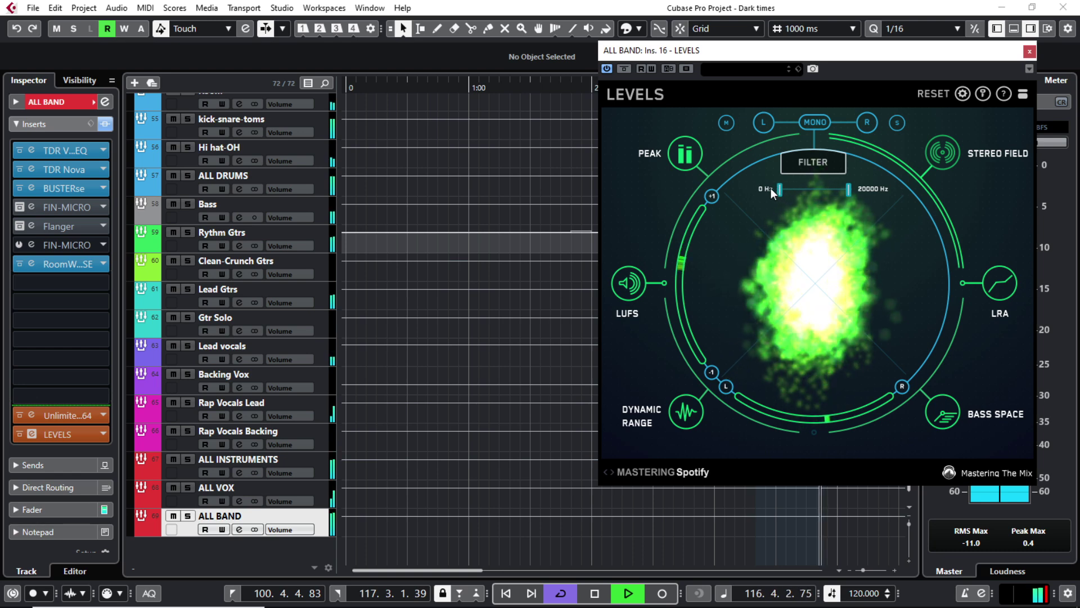
drag(852, 192, 804, 189)
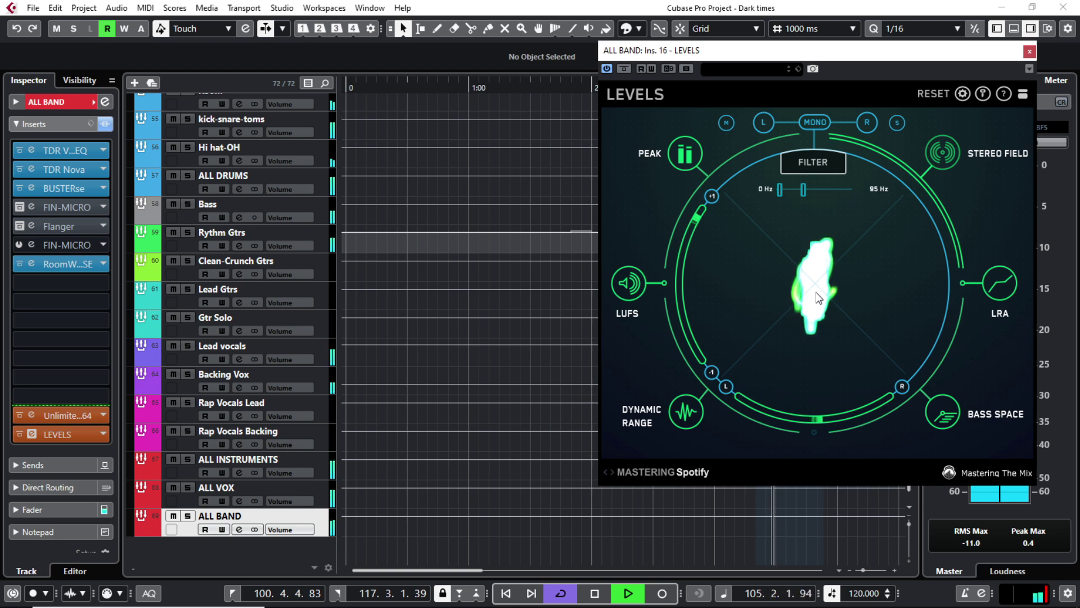
key(space)
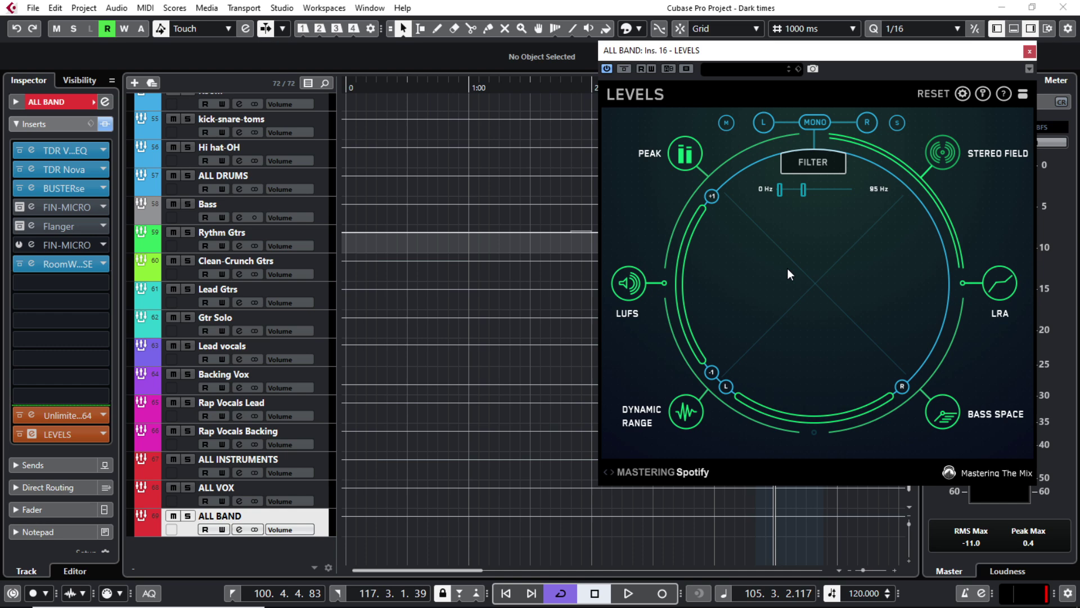
key(space)
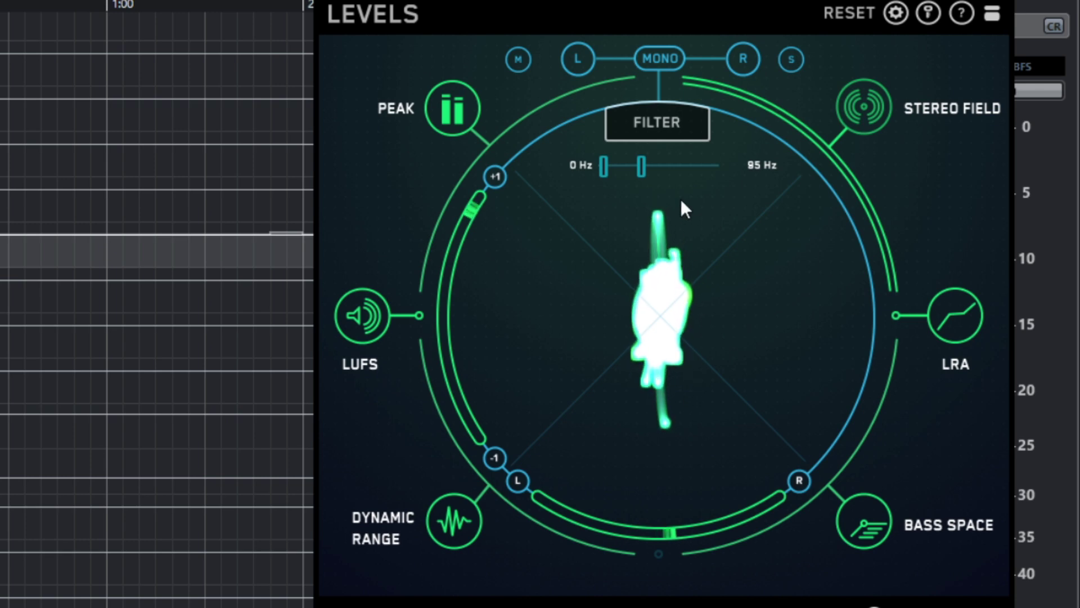
click(663, 127)
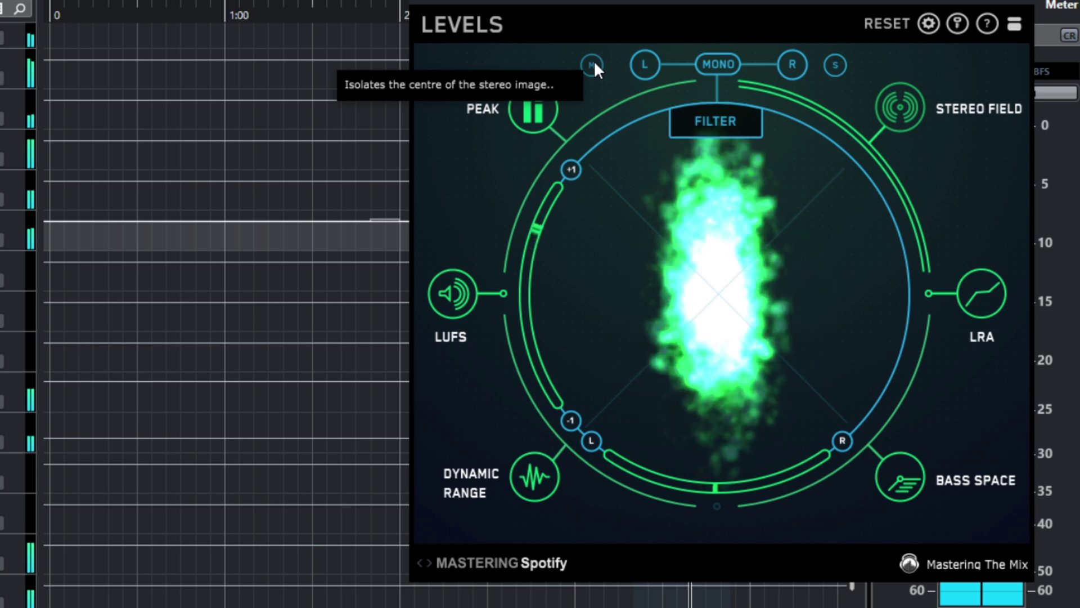
- Audition the loop in LEVELS with the centre, side, left, right and mono monitoring modes one after another, watching the Stereo Field
click(726, 124)
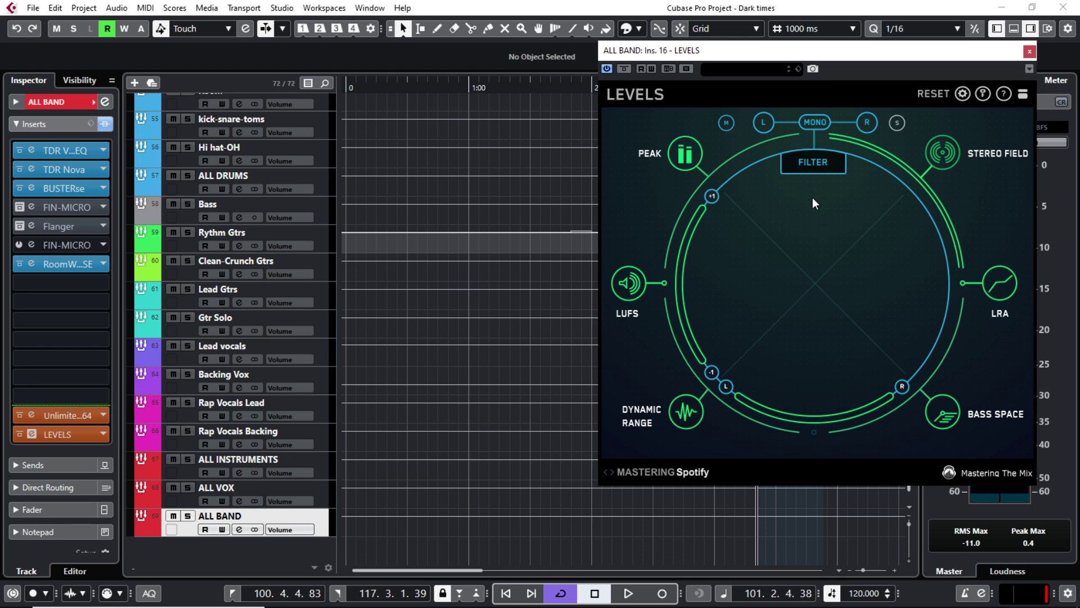
key(space)
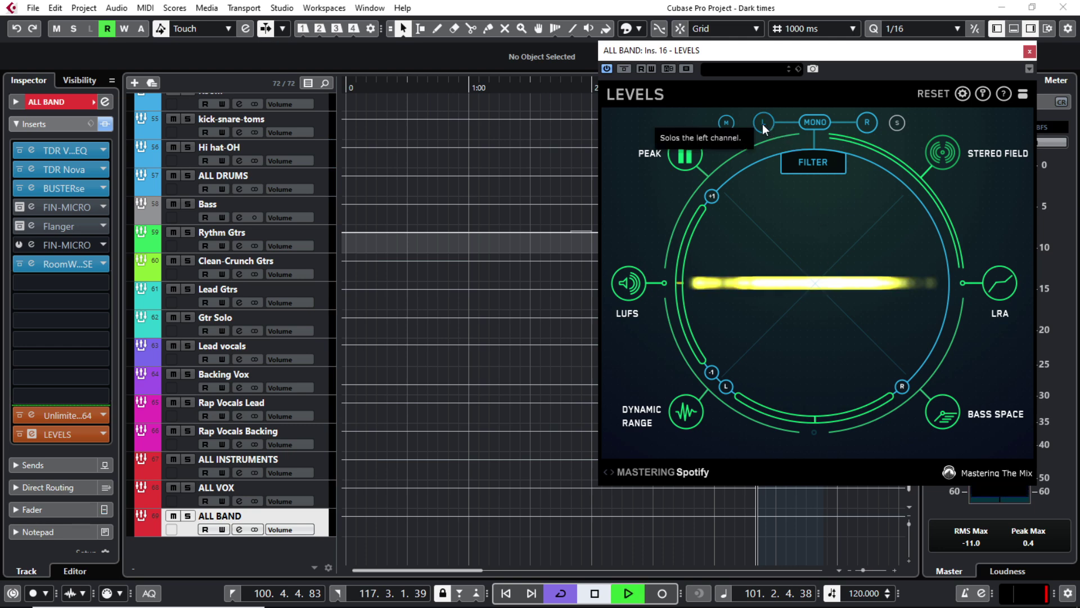
click(763, 123)
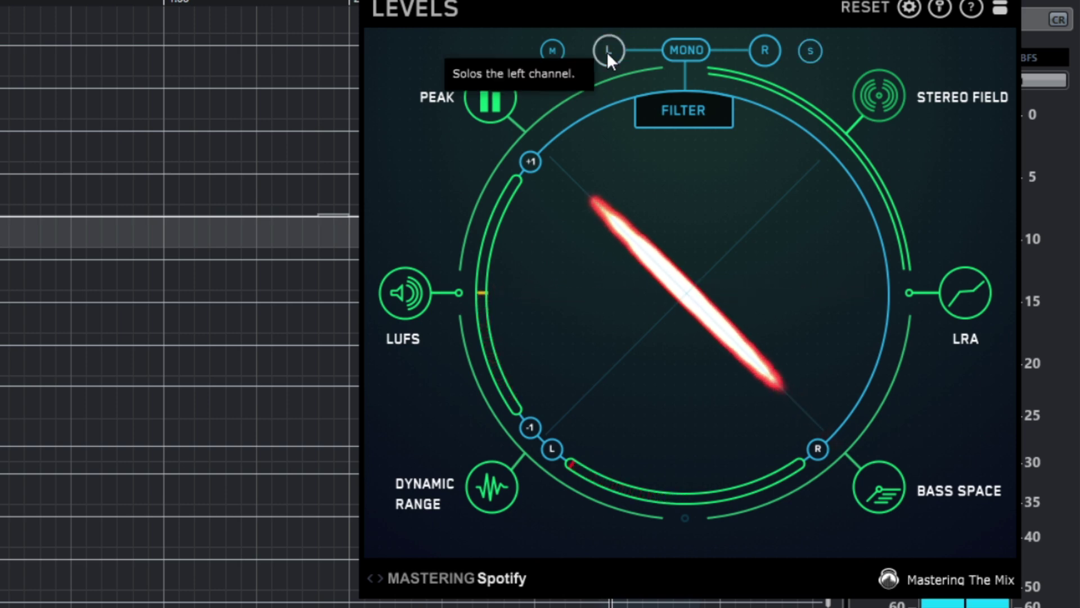
click(607, 52)
click(759, 56)
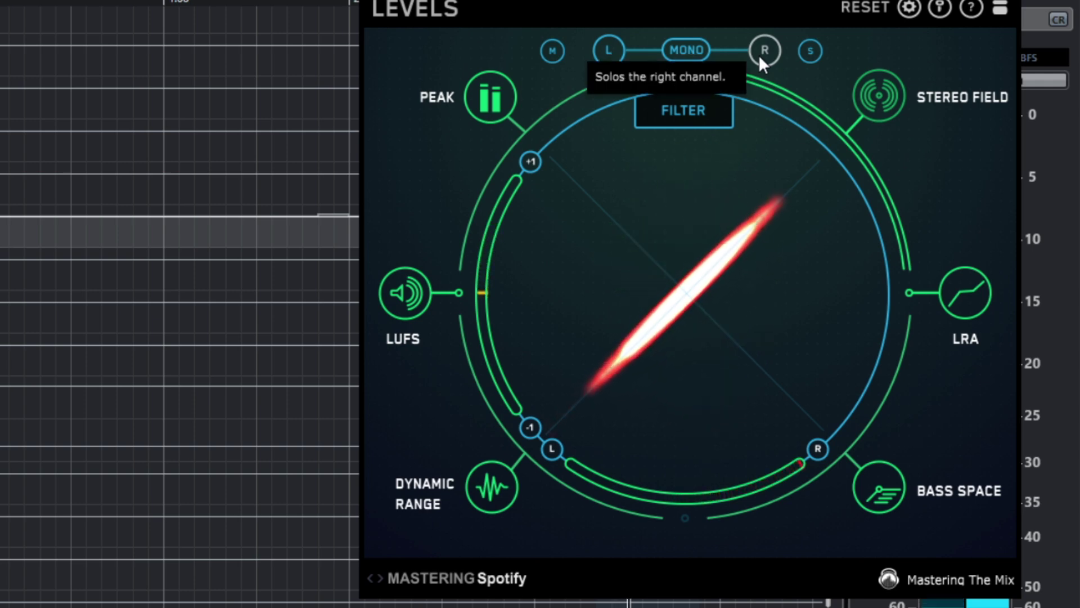
click(759, 55)
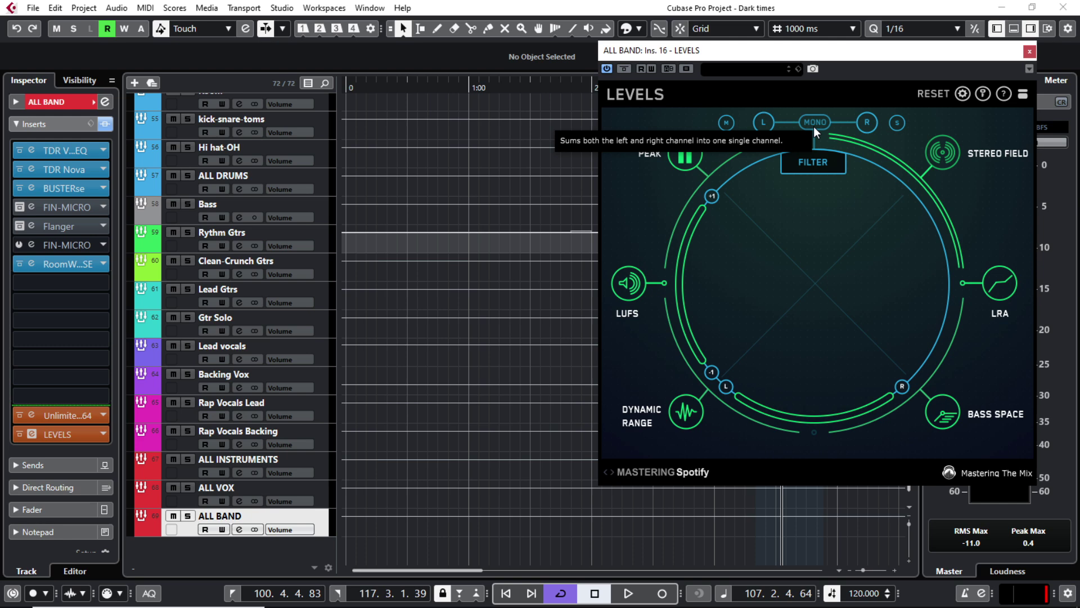
key(space)
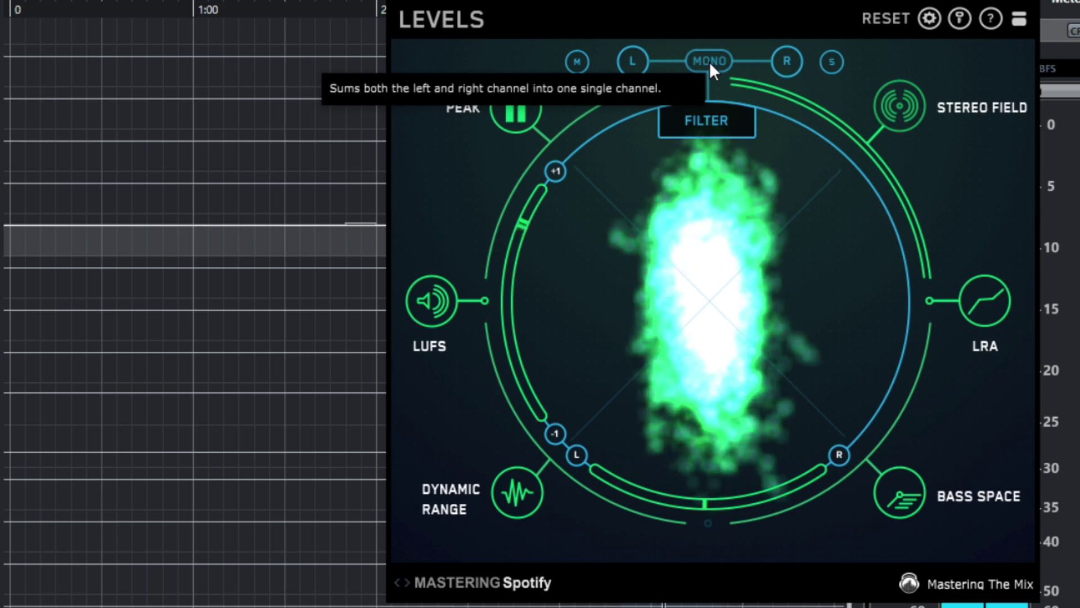
click(709, 62)
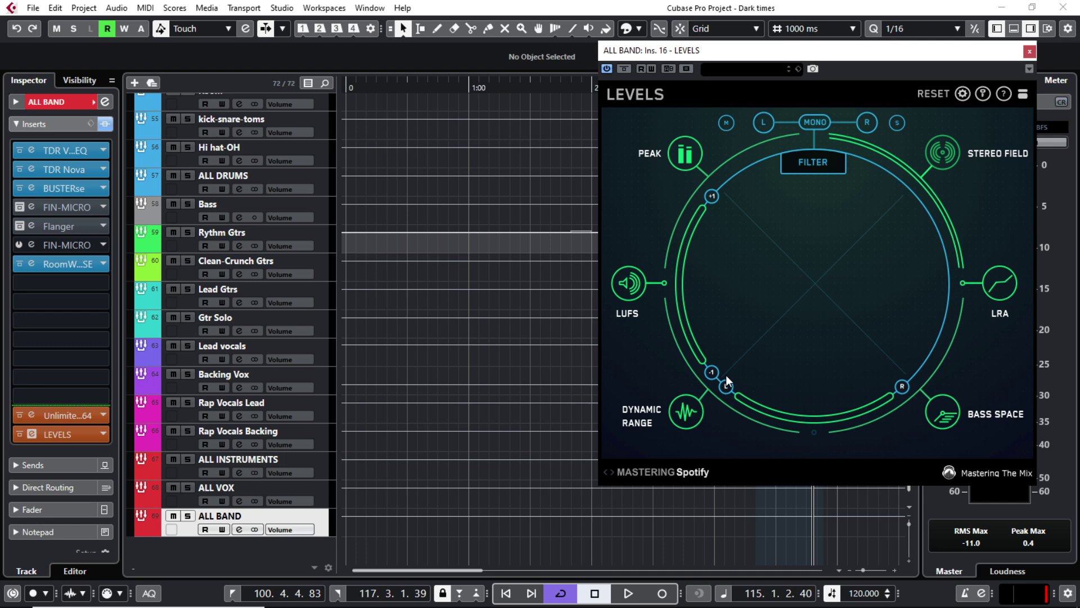
- Move the LEVELS window clear of the Master meter and review the available mastering presets
drag(786, 55, 597, 77)
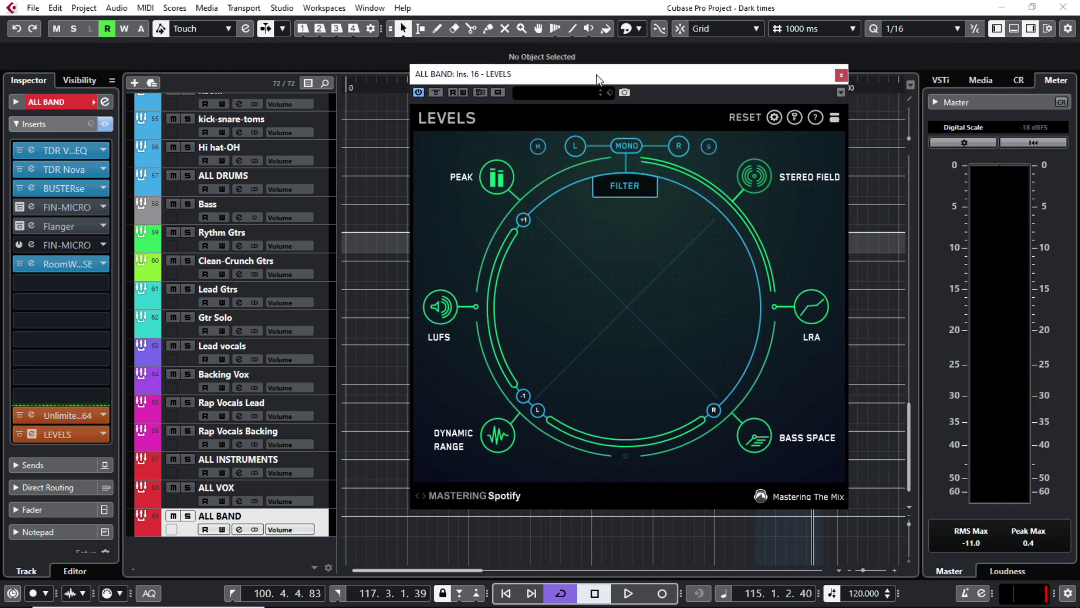
click(486, 495)
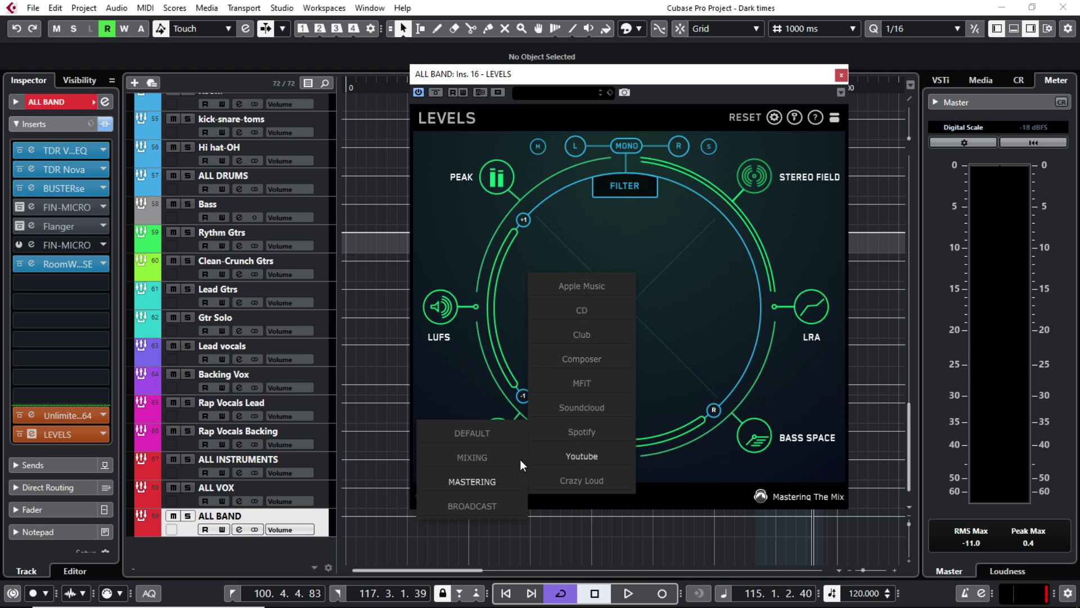
click(613, 361)
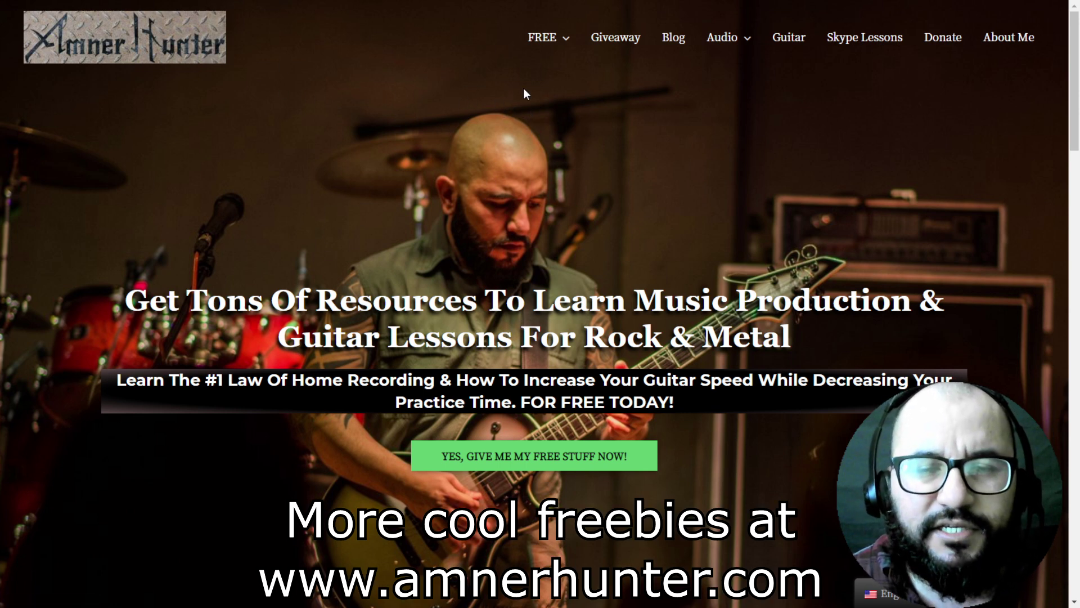
- Switch to the music production website in the browser and show its categories of free resources
mouse_move(543, 40)
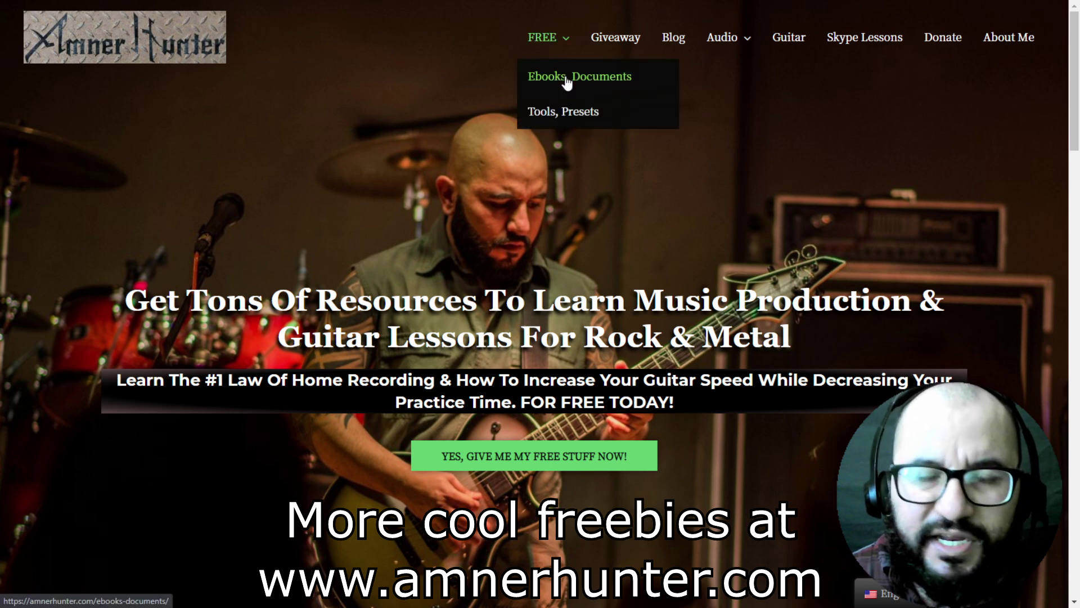